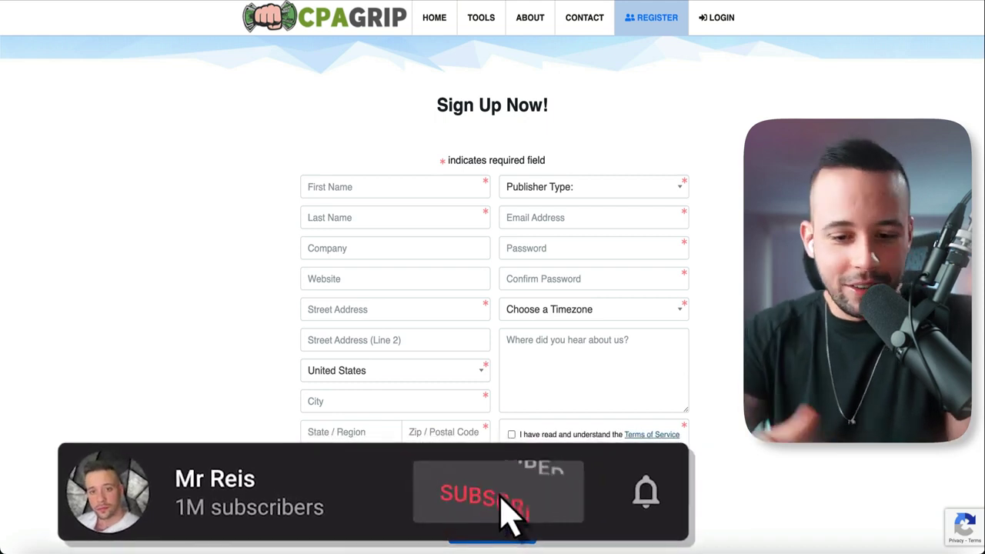
Look through the available publisher types on the sign-up form.
left_click(642, 185)
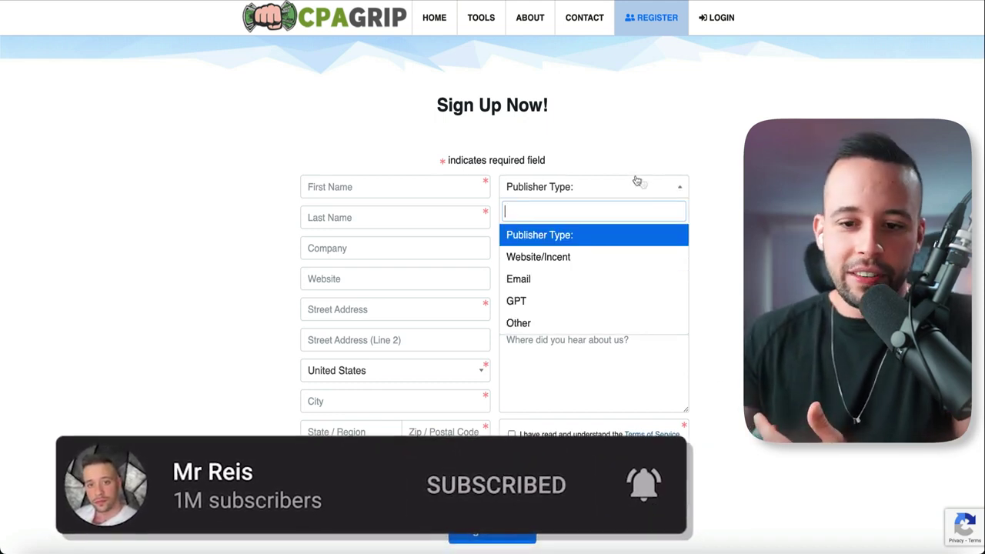
left_click(567, 235)
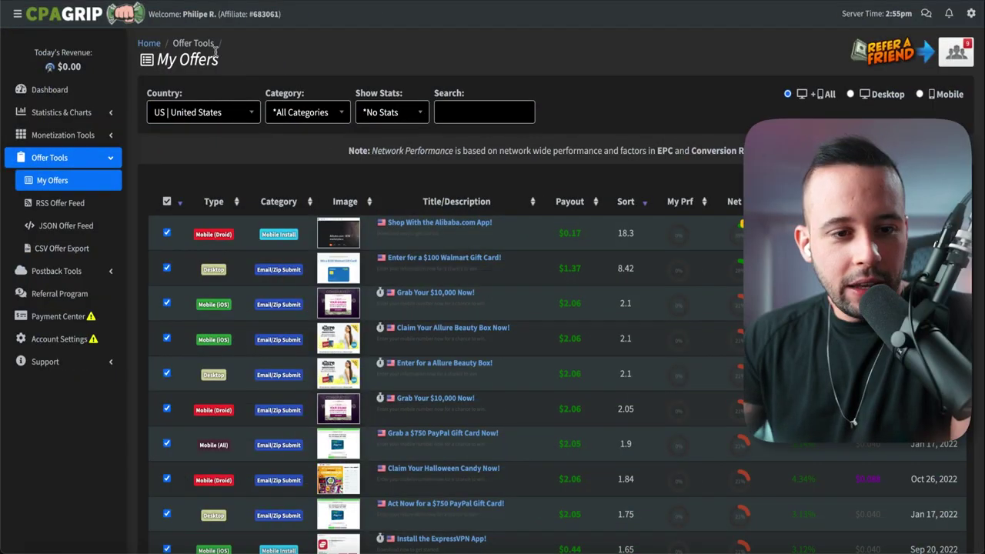
Filter the My Offers list to the Email/Zip Submit category and to mobile offers only.
left_click(111, 161)
left_click(110, 161)
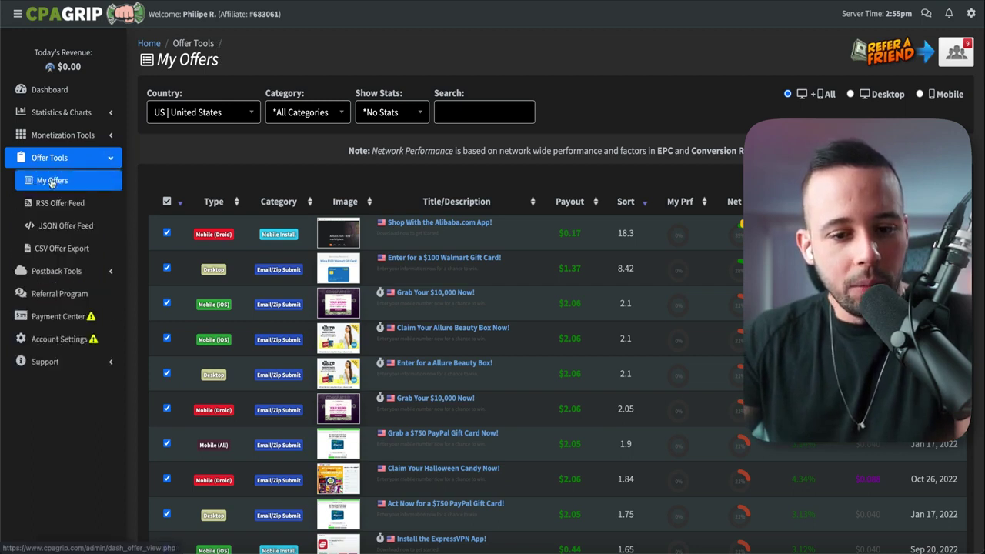
scroll(549, 192, "down", 2)
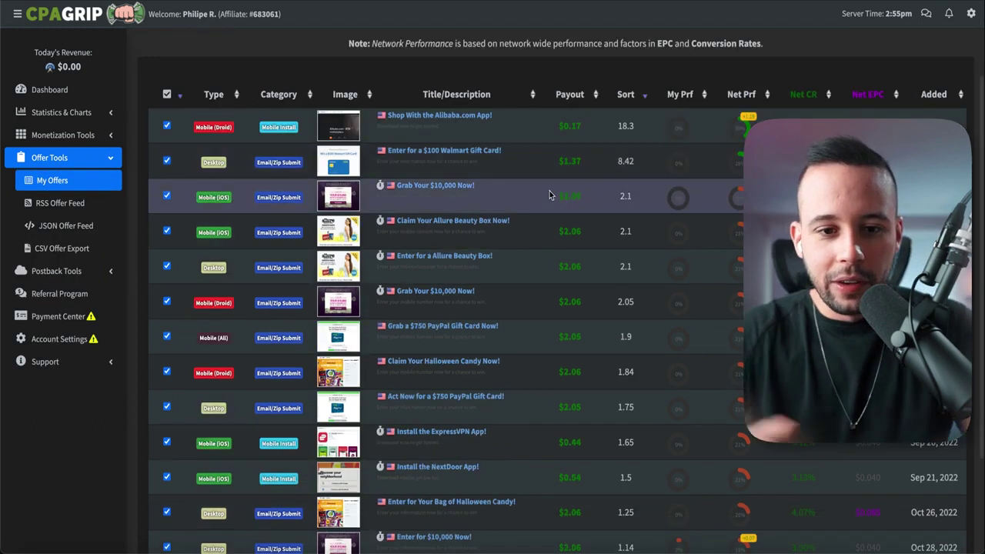
scroll(549, 192, "up", 2)
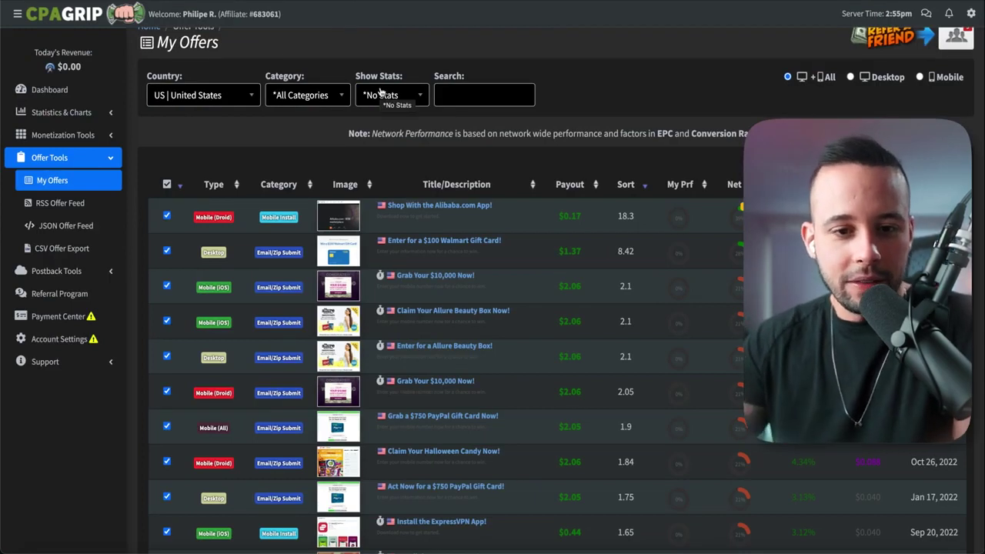
left_click(316, 97)
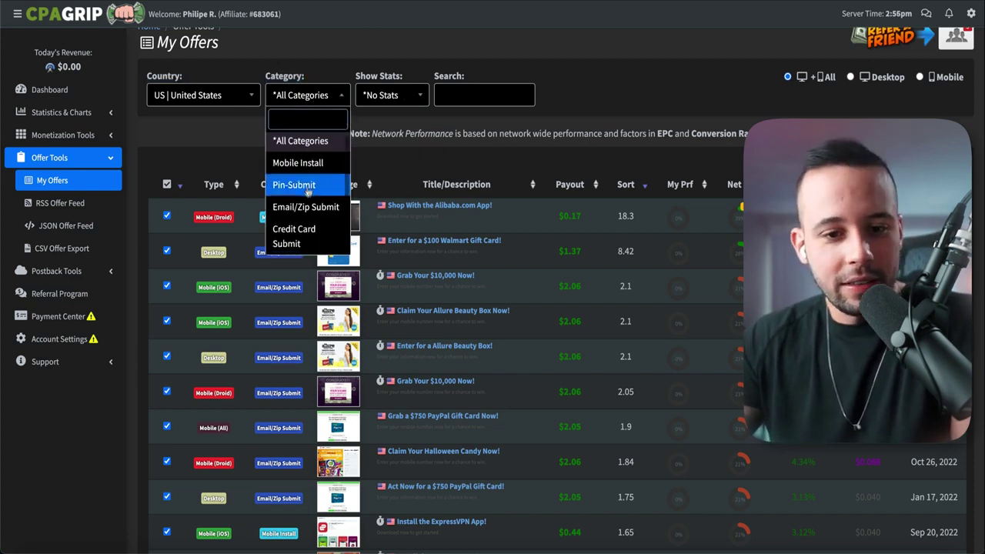
left_click(295, 210)
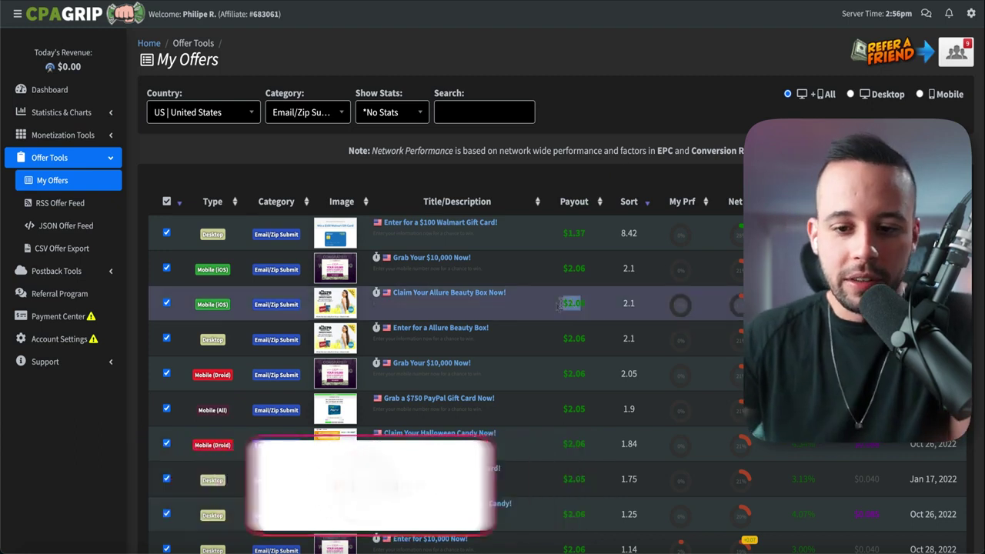
left_click(307, 121)
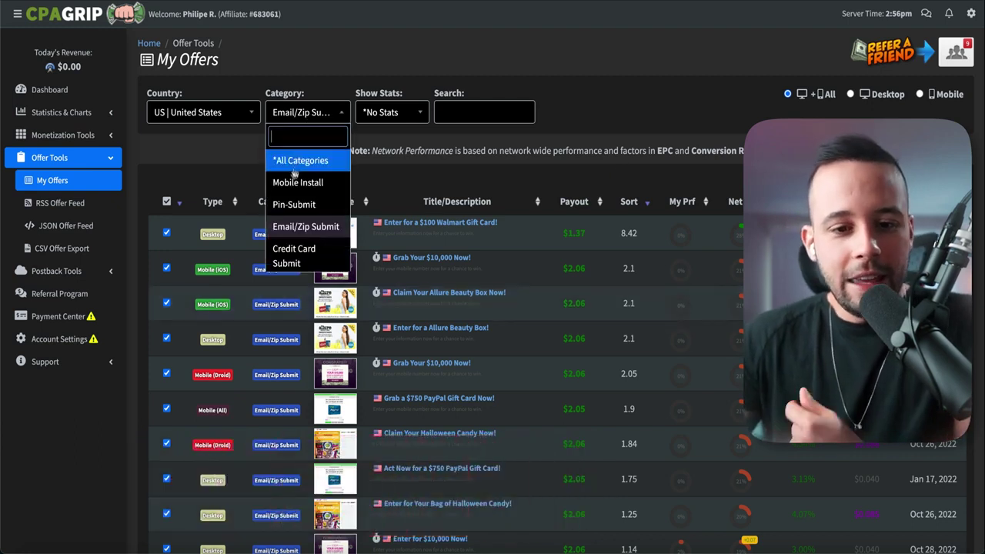
left_click(338, 234)
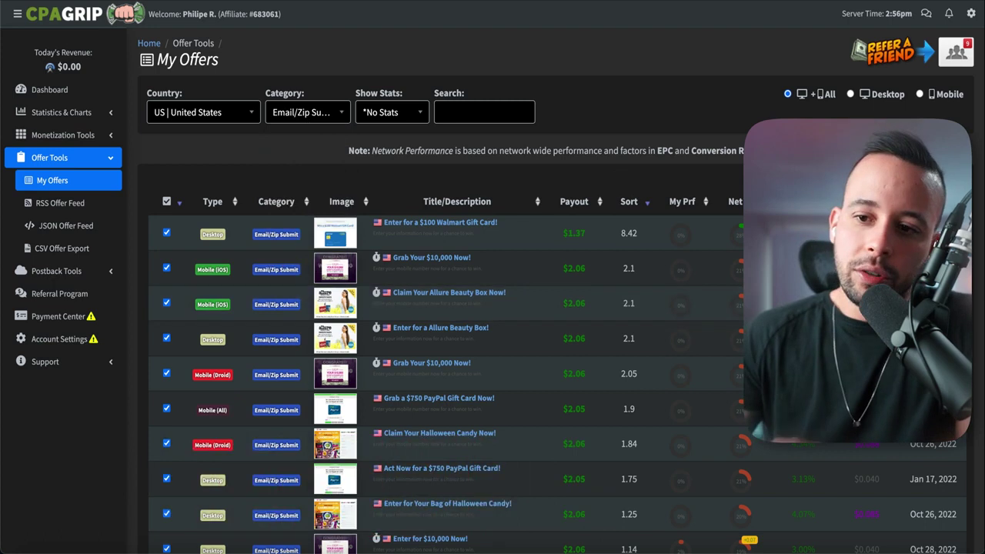
left_click(923, 97)
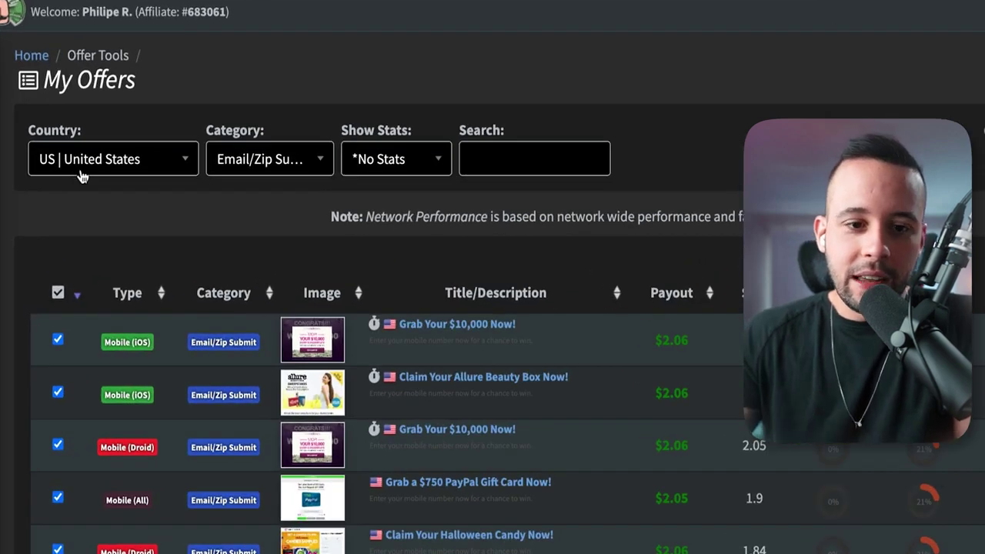
Check the countries available for filtering and compare the device types of the listed mobile offers.
left_click(67, 164)
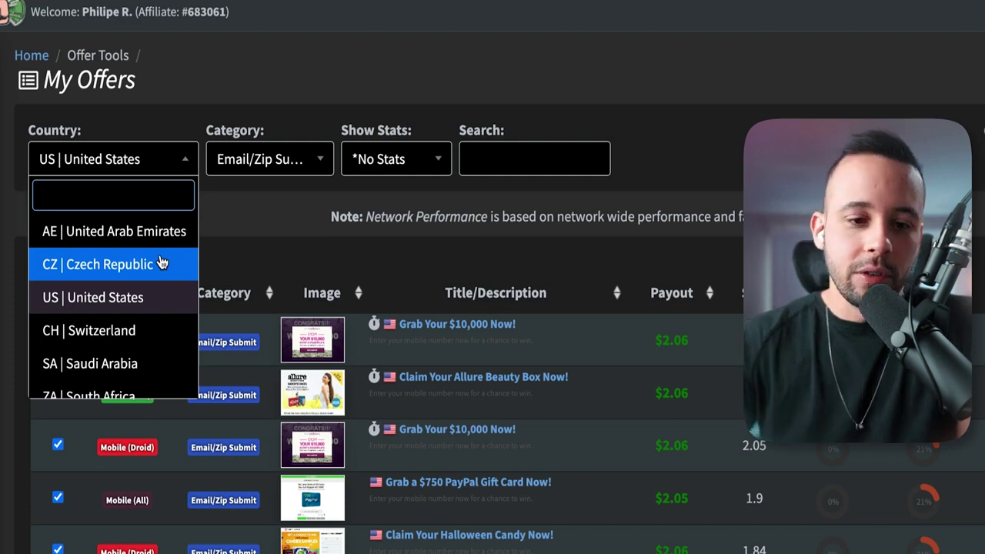
left_click(324, 213)
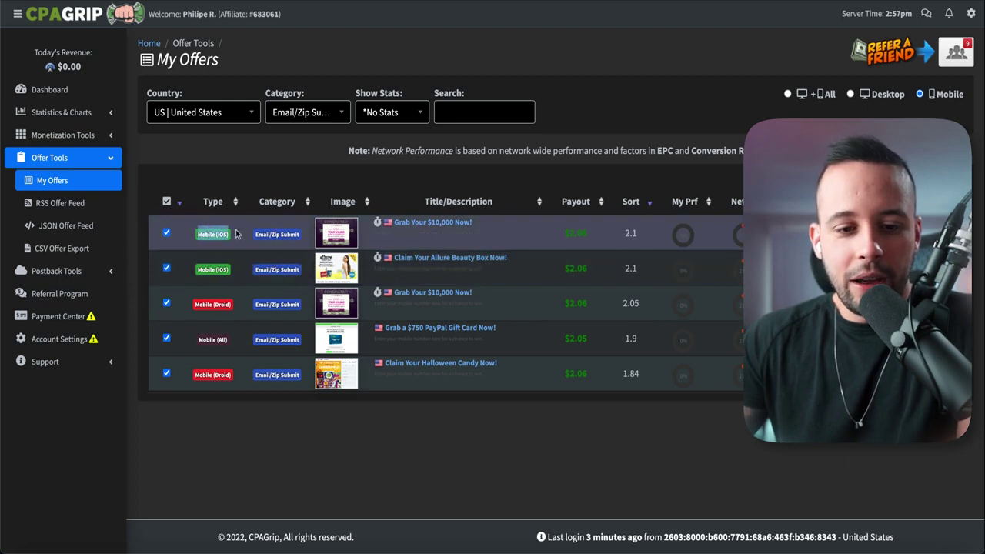
left_click_drag(202, 304, 237, 305)
left_click(232, 351)
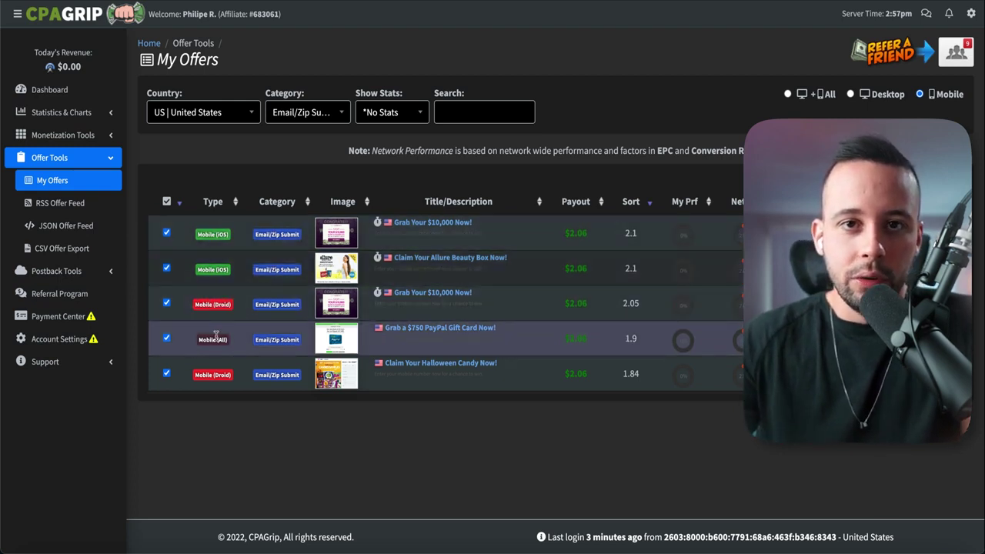
left_click_drag(198, 340, 227, 338)
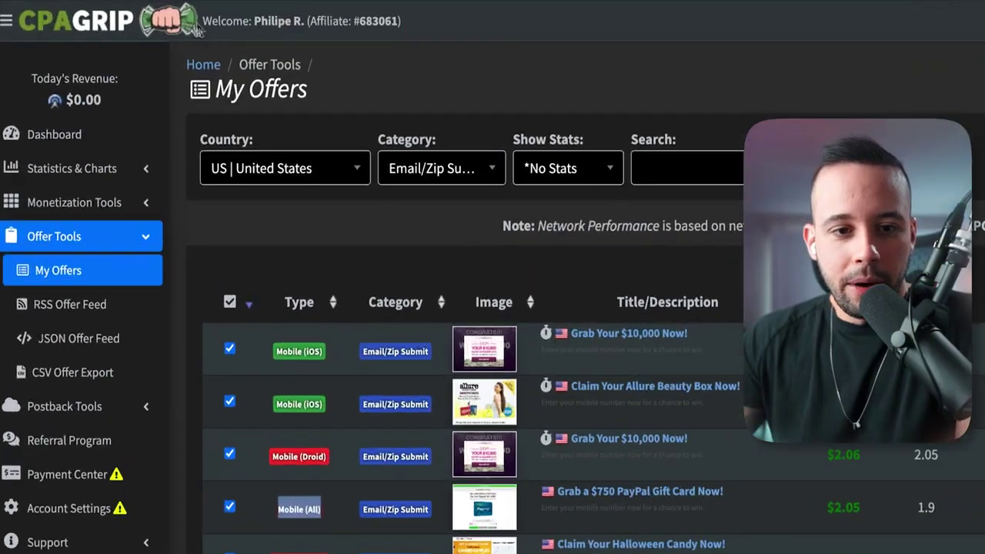
Copy the affiliate number shown in the page header.
double_click(385, 20)
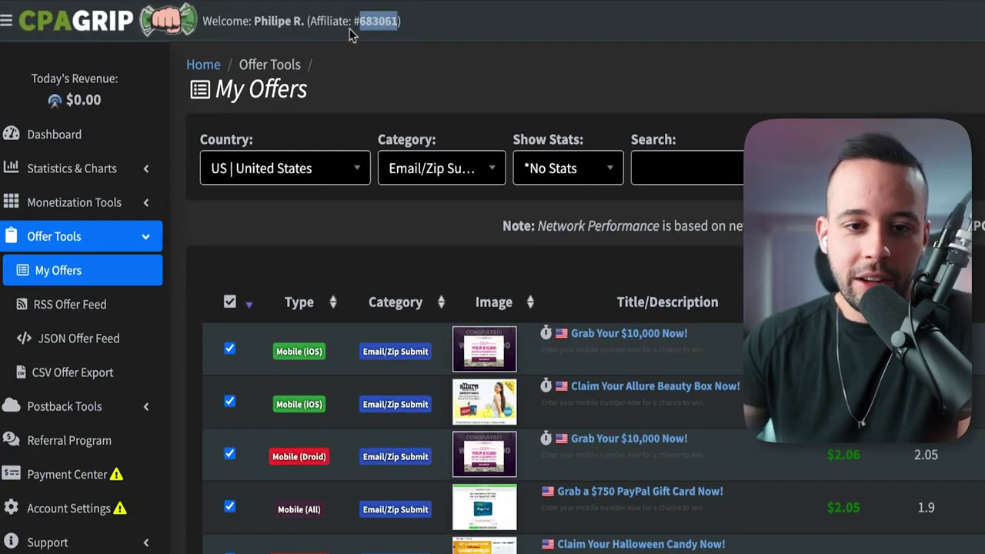
right_click(381, 22)
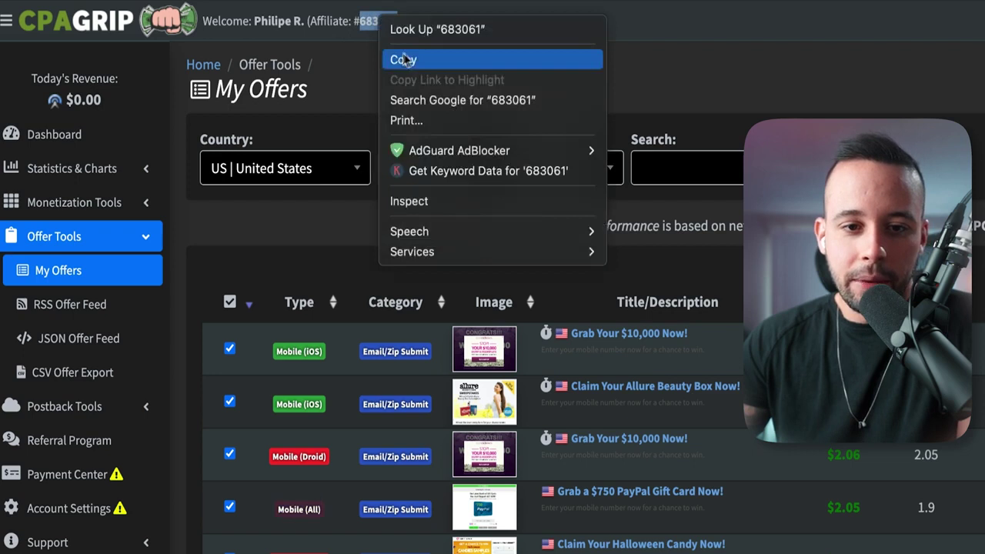
left_click(403, 59)
Append the affiliate number to the tracking ID in the $750 PayPal Gift Card offer's link and copy the full link.
left_click(646, 491)
right_click(581, 275)
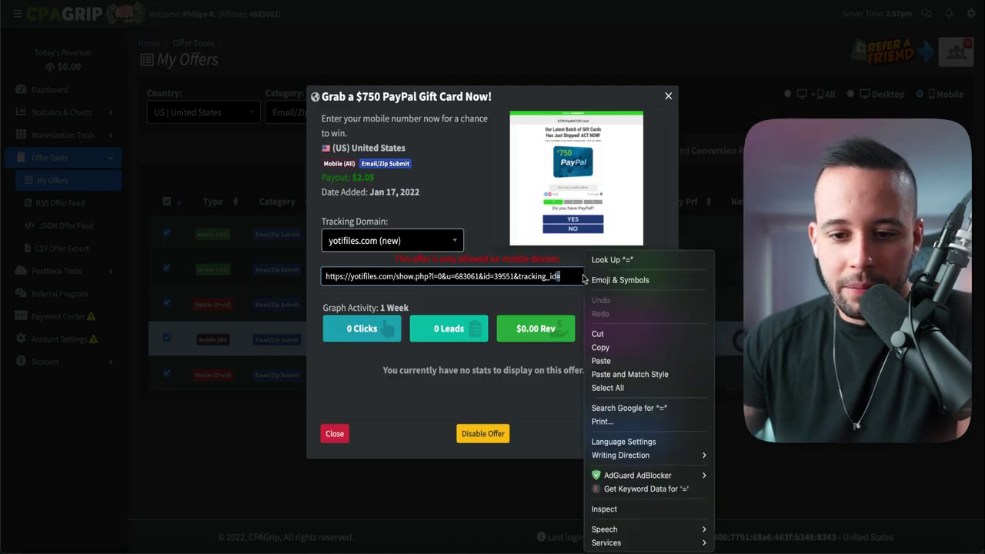
left_click(620, 360)
mouse_move(325, 276)
left_mouse_down()
mouse_move(585, 277)
mouse_move(323, 277)
left_mouse_up()
left_click(658, 278)
left_click(658, 277)
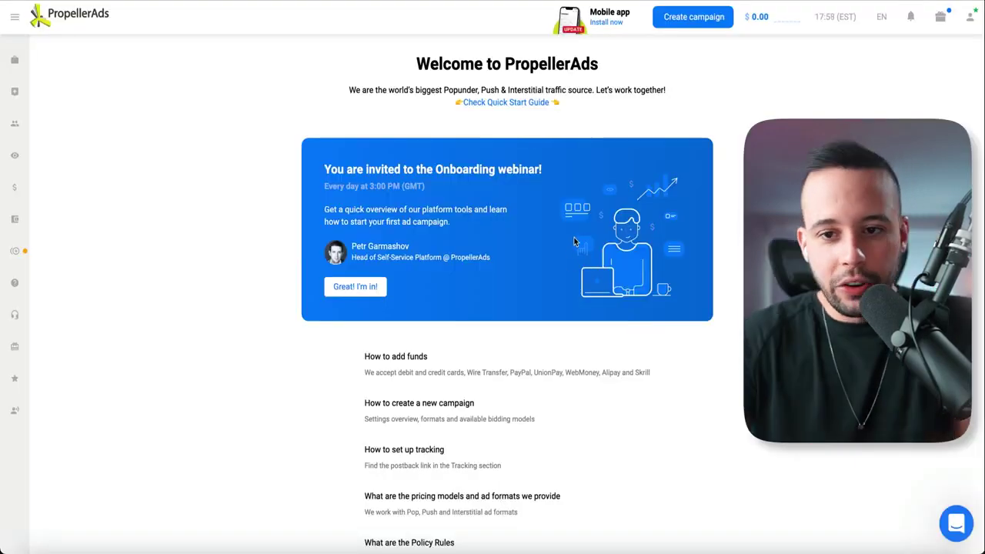
Start creating a new campaign in PropellerAds.
left_click(693, 18)
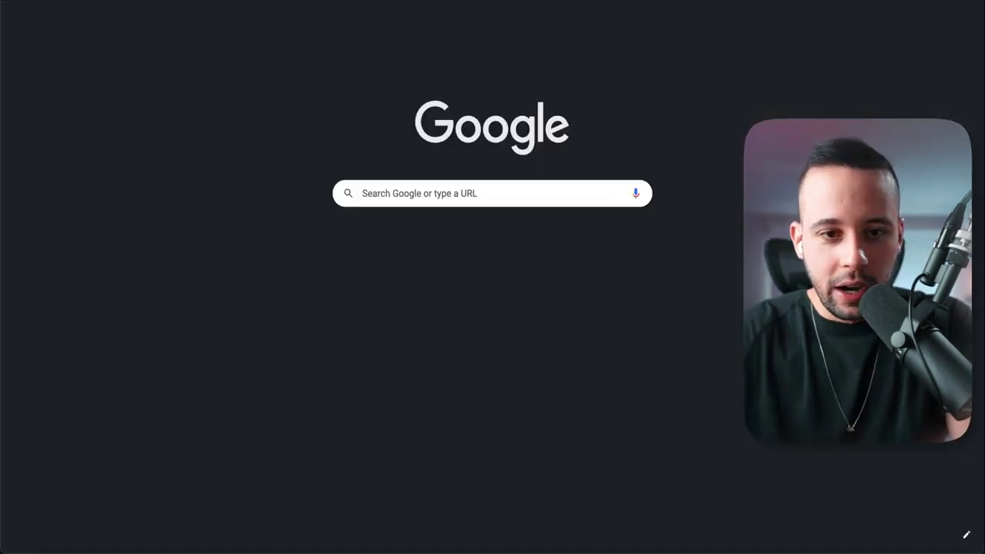
Open Google Docs, create a blank document and paste the completed offer link into it.
type("docs/goog")
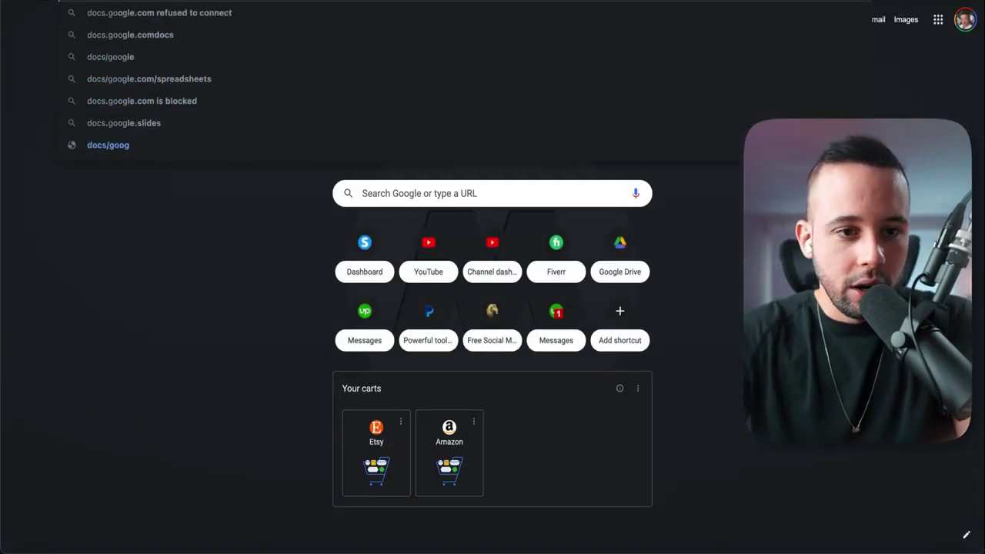
key("Return")
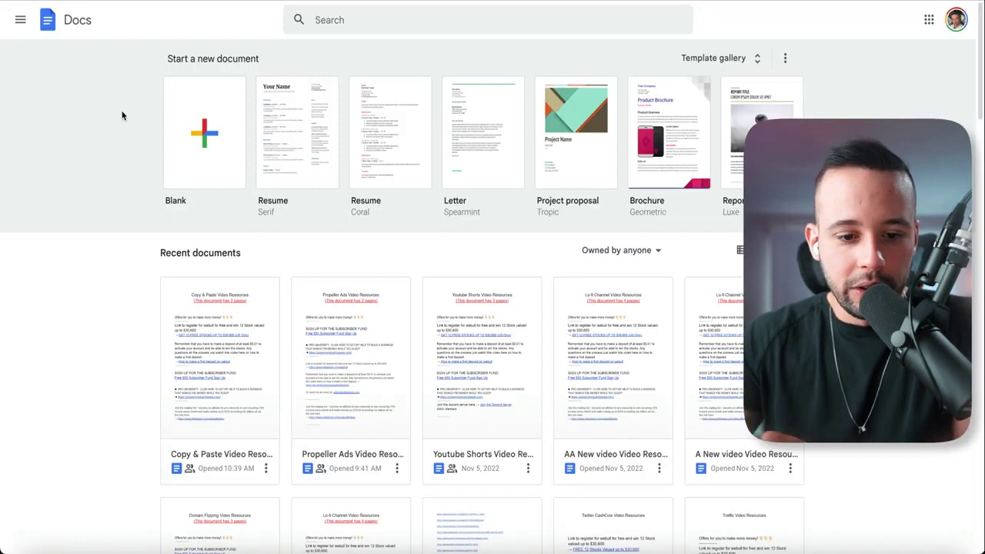
left_click(216, 119)
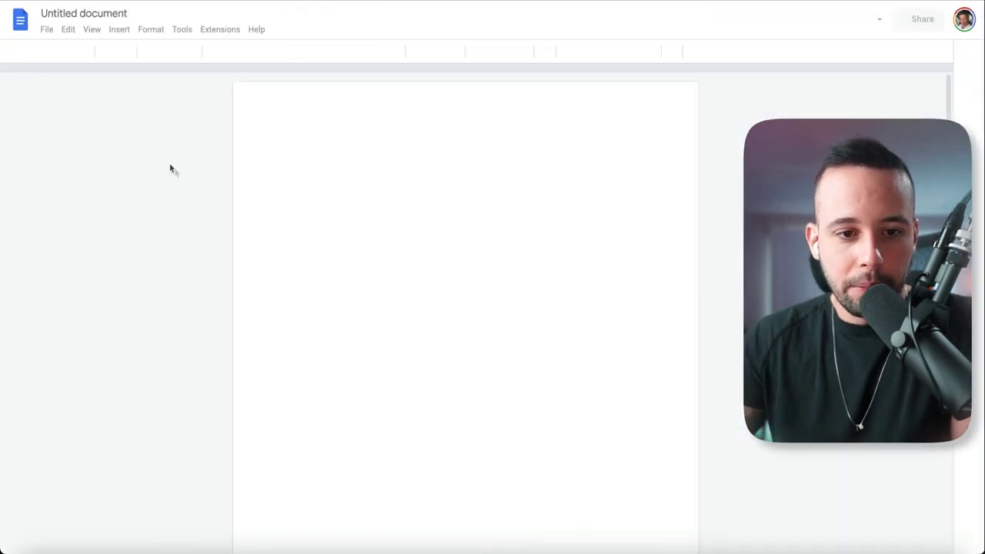
key("ctrl+v")
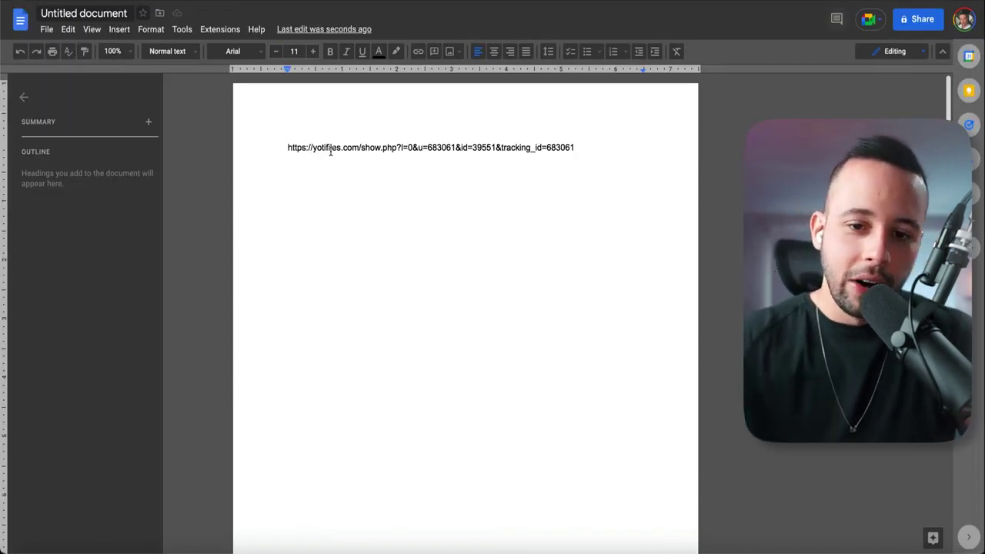
left_click_drag(576, 149, 291, 157)
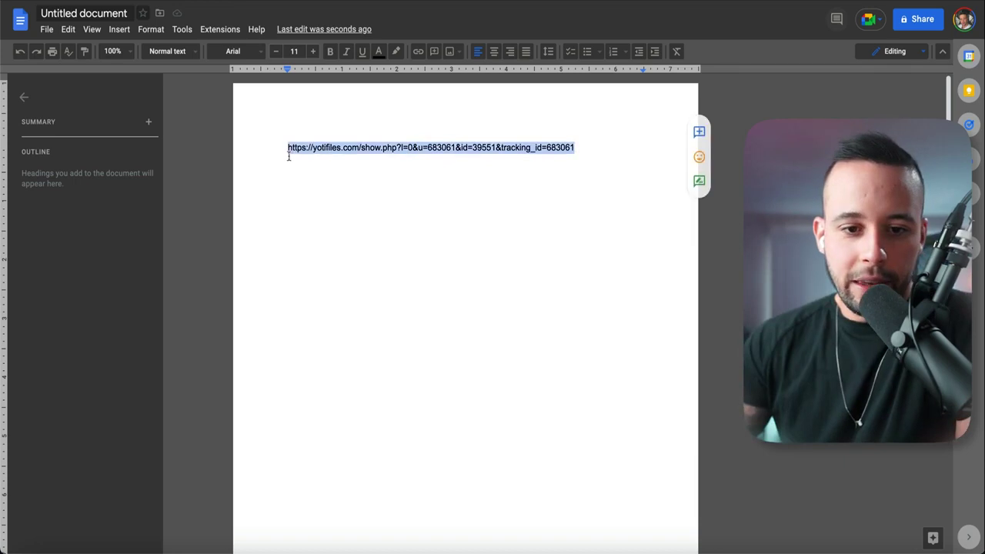
left_click(616, 138)
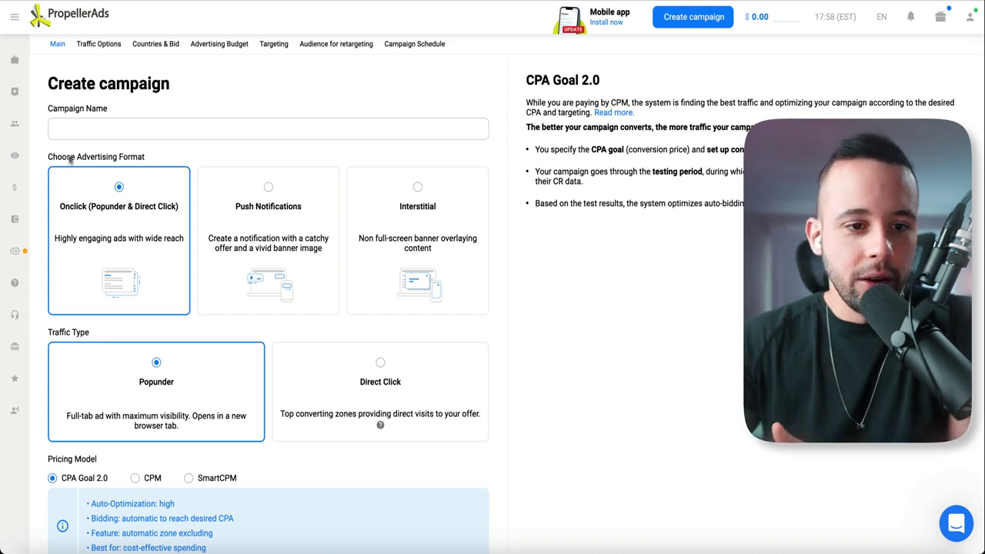
Copy the offer's title from CPAGrip and name the PropellerAds campaign "Grab a $750 PayPal Gift Card Now!".
left_click(173, 132)
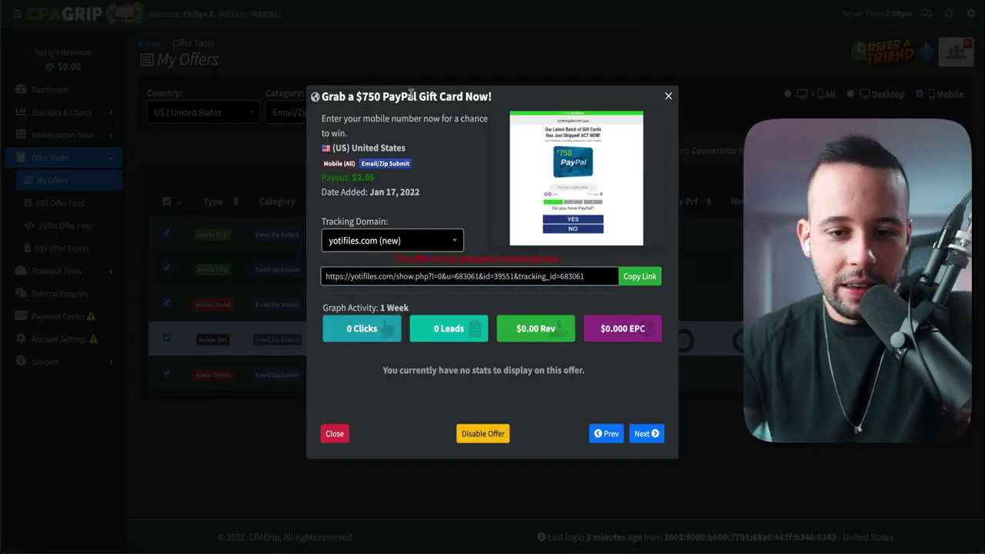
left_click_drag(508, 100, 324, 100)
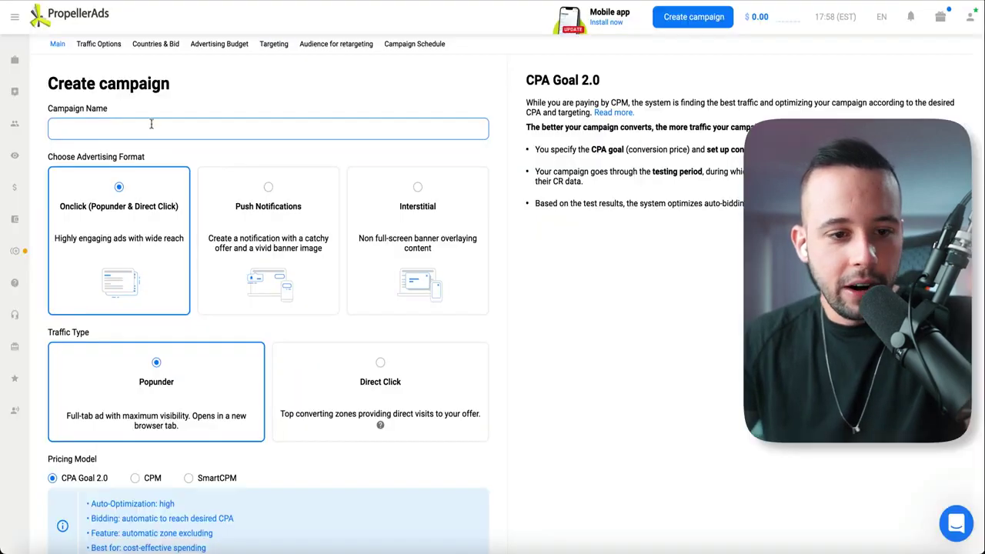
key("ctrl+v")
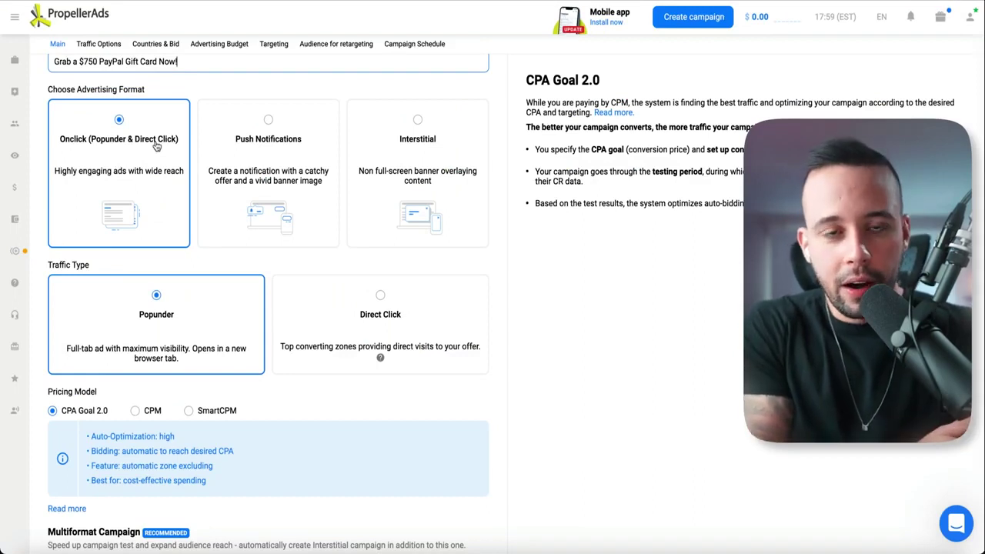
Set the campaign's traffic type to Direct Click.
scroll(415, 243, "down", 2)
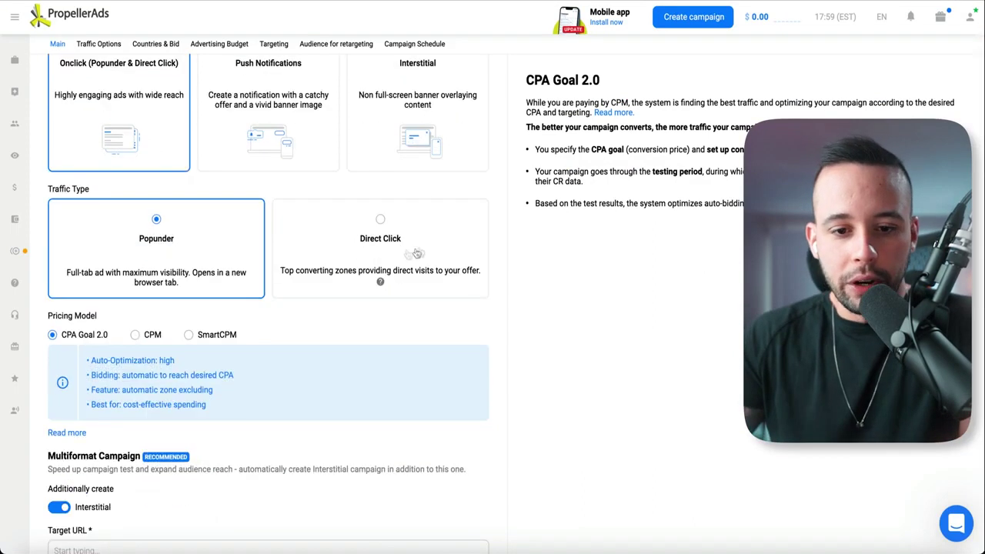
left_click(380, 223)
scroll(462, 233, "down", 3)
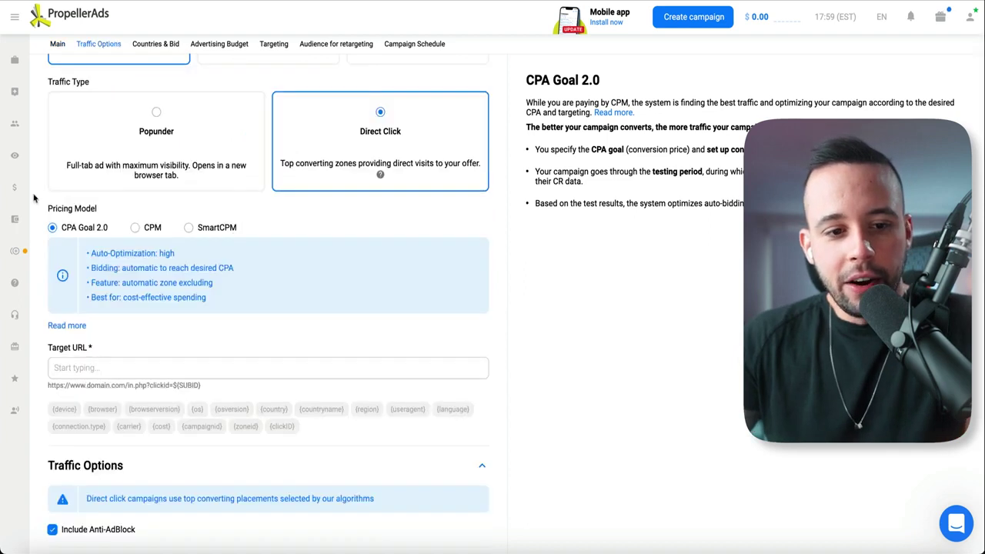
Copy the offer link from the Google Docs document and paste it as the campaign's Target URL in PropellerAds.
scroll(97, 229, "down", 1)
scroll(97, 230, "down", 2)
triple_click(98, 230)
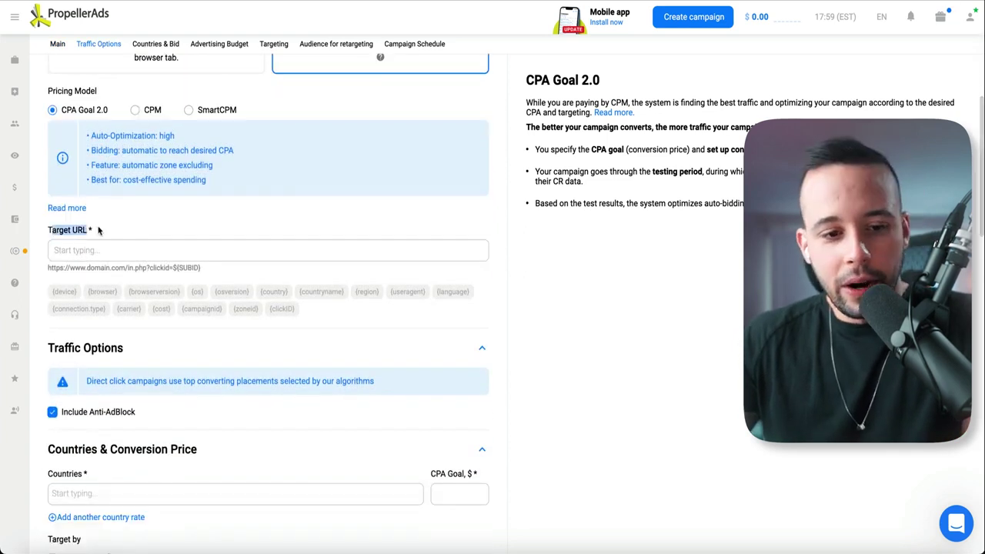
left_click(118, 236)
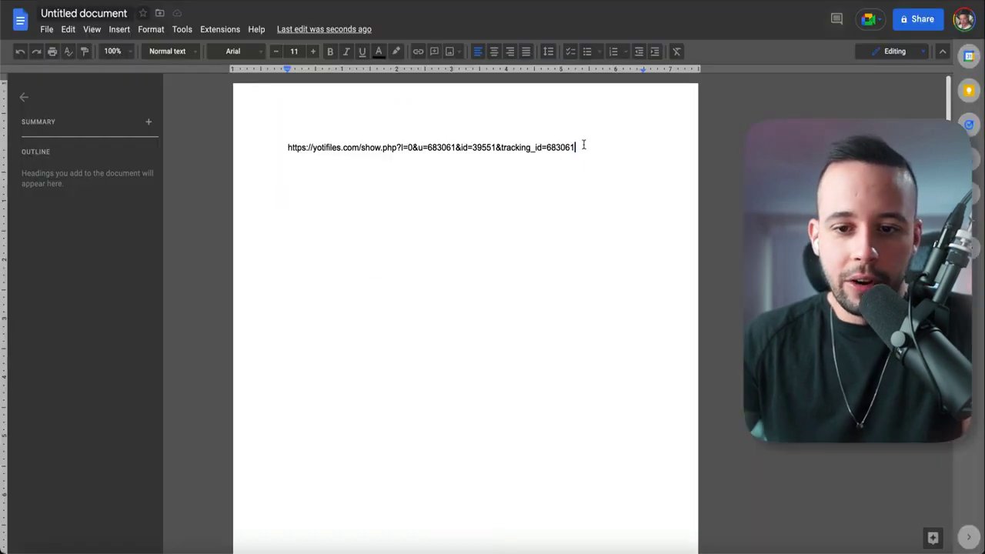
left_click_drag(580, 147, 288, 147)
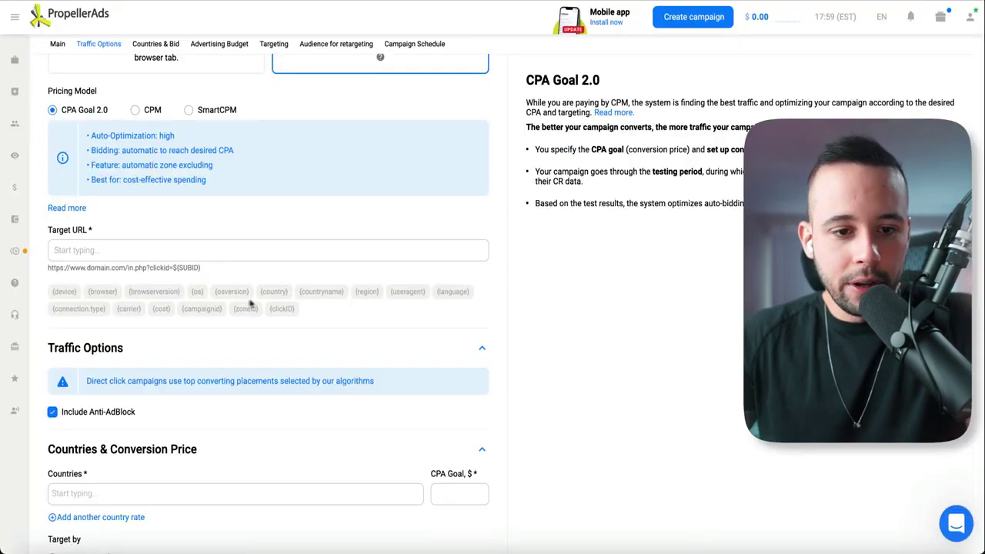
left_click(141, 249)
key("ctrl+v")
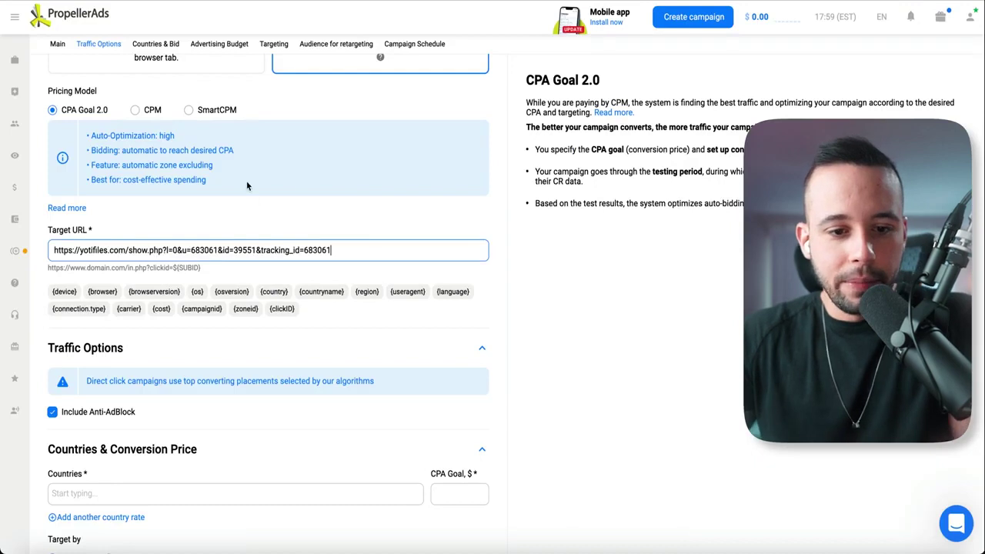
scroll(230, 201, "down", 3)
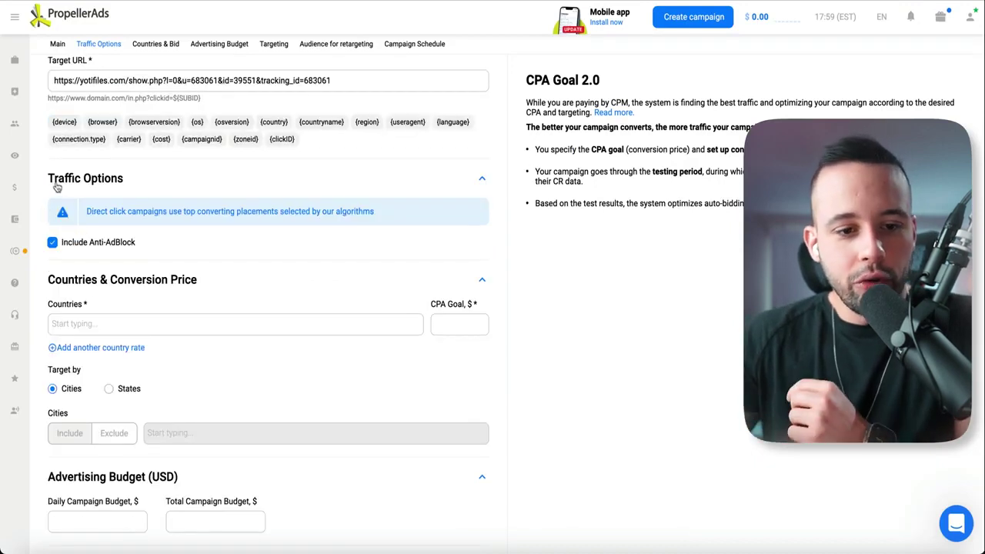
left_click(85, 179)
left_click(110, 179)
left_click_drag(146, 213, 379, 215)
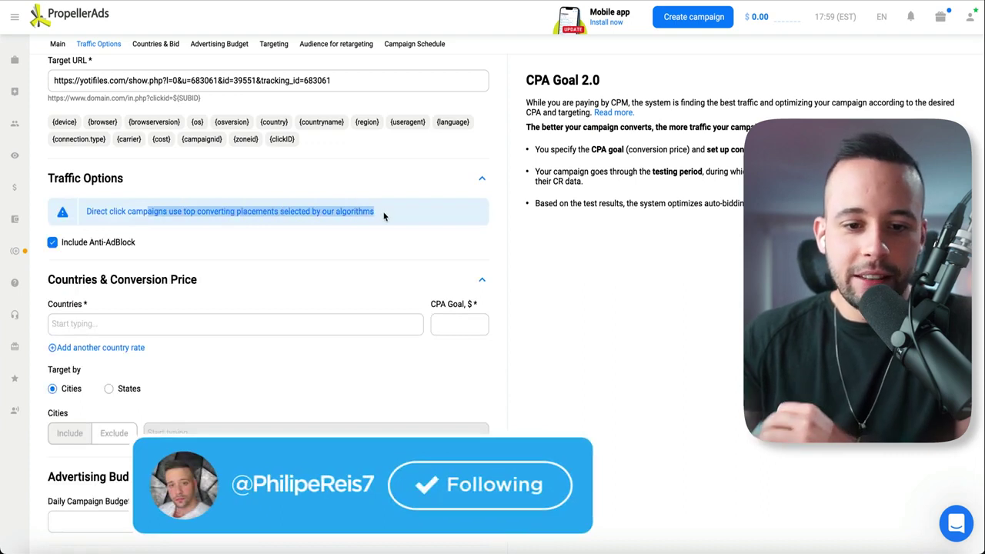
left_click(577, 296)
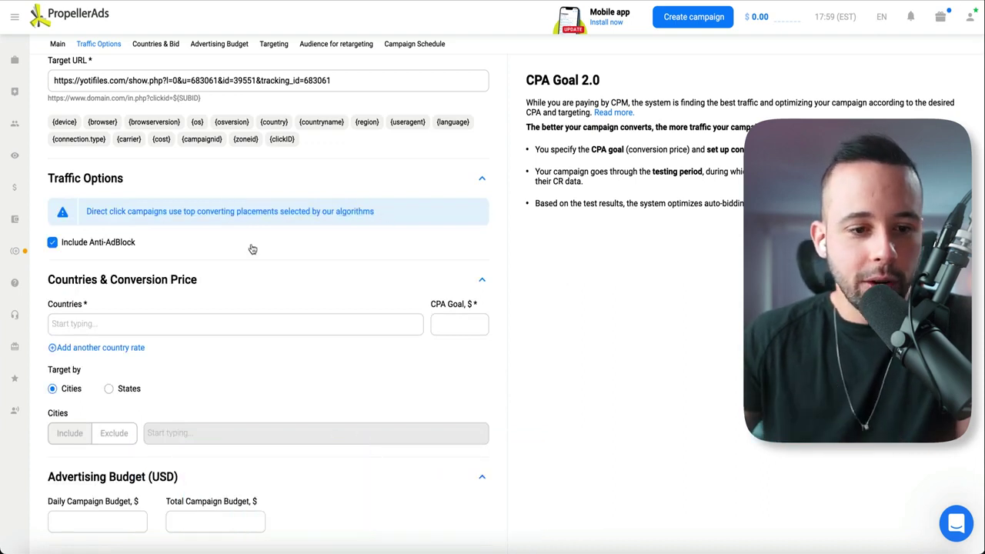
Target the campaign at the United States and set its CPA goal to $1.
scroll(253, 248, "down", 1)
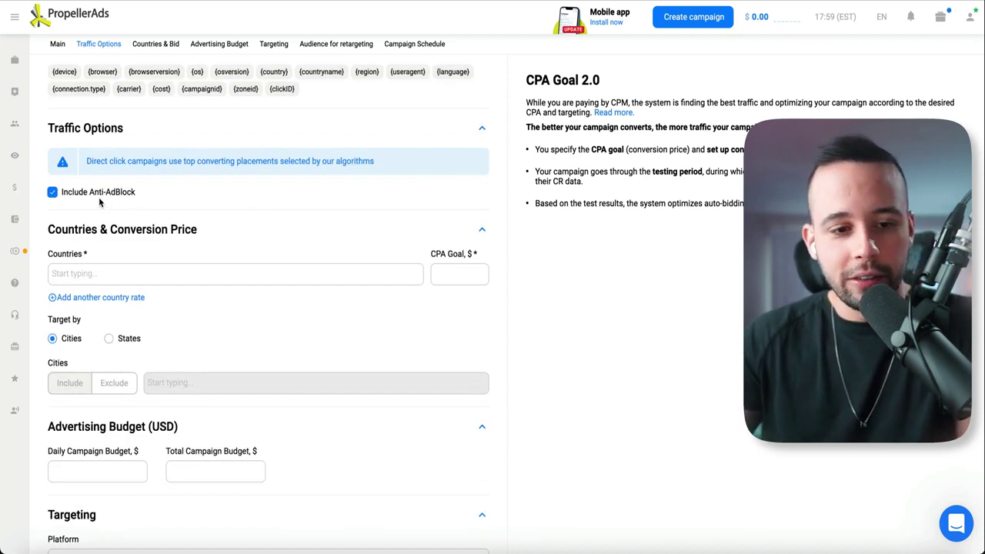
scroll(107, 199, "down", 2)
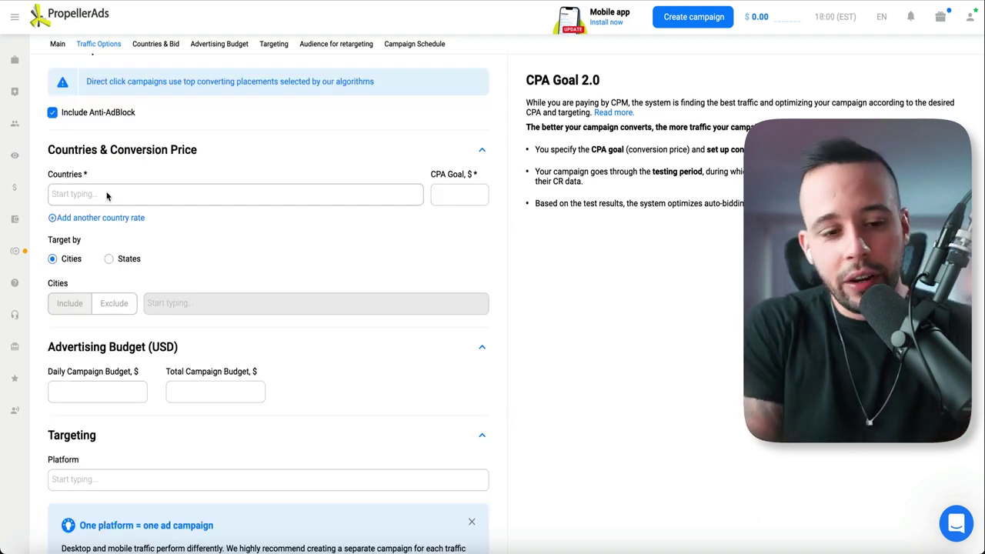
left_click(107, 194)
type("united")
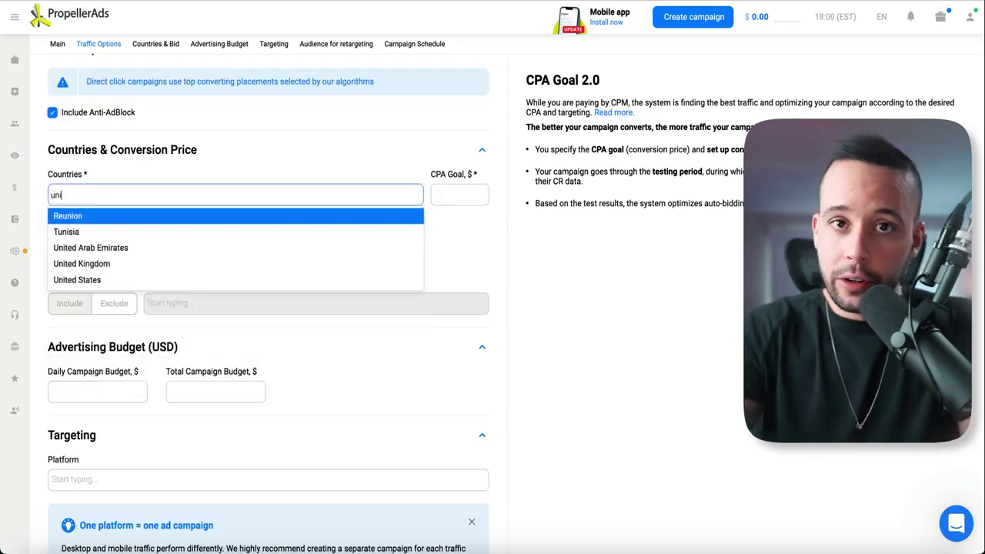
left_click(94, 248)
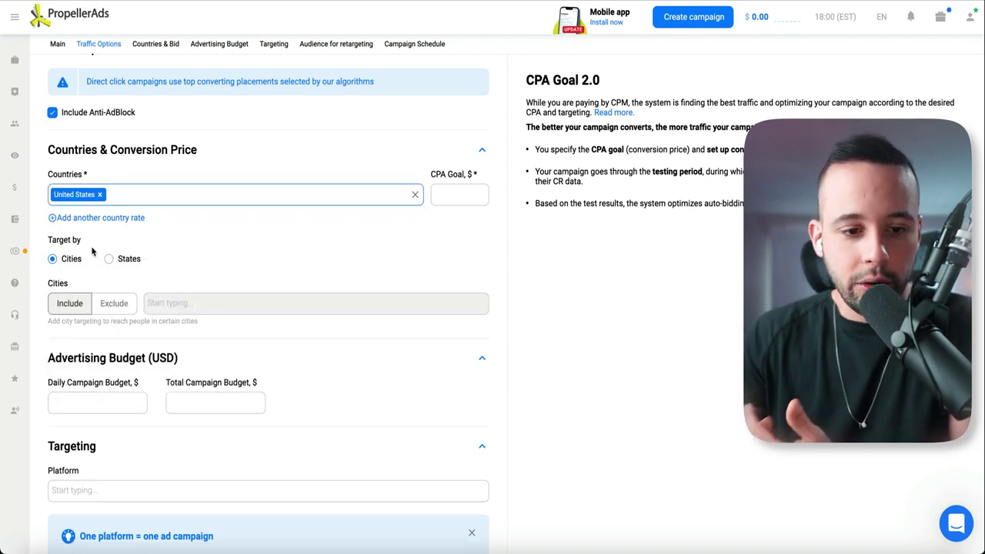
left_click(453, 194)
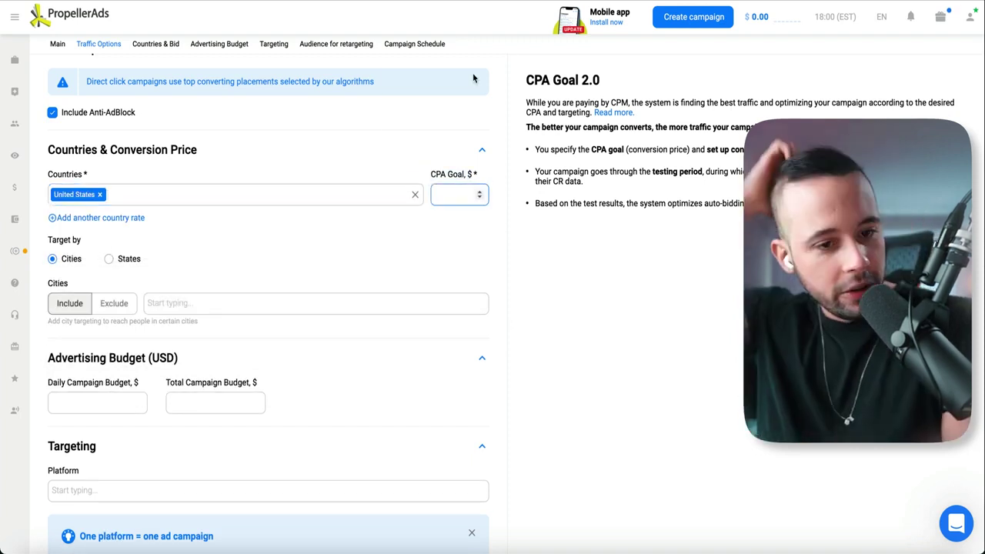
type("1")
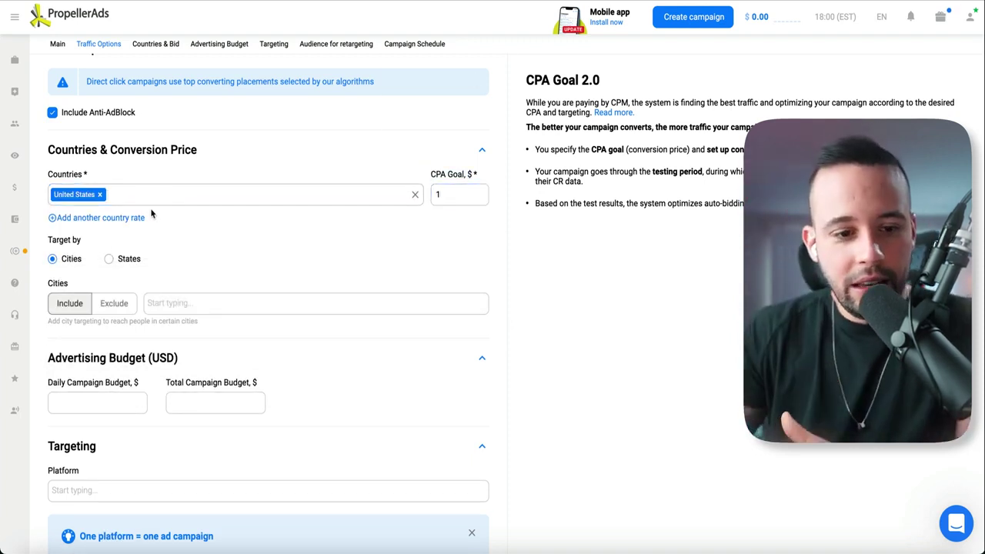
Set the daily campaign budget to $30.
scroll(154, 214, "down", 2)
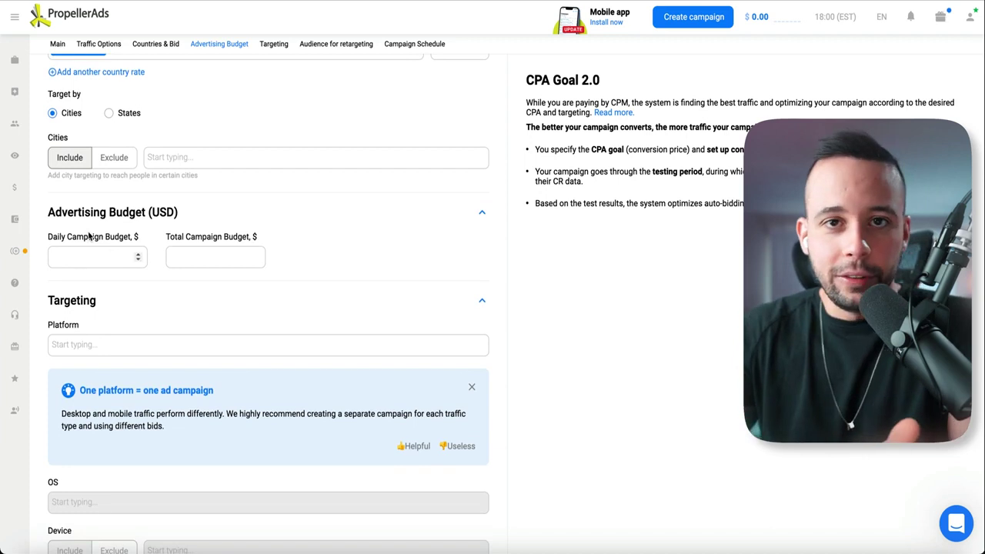
left_click(94, 259)
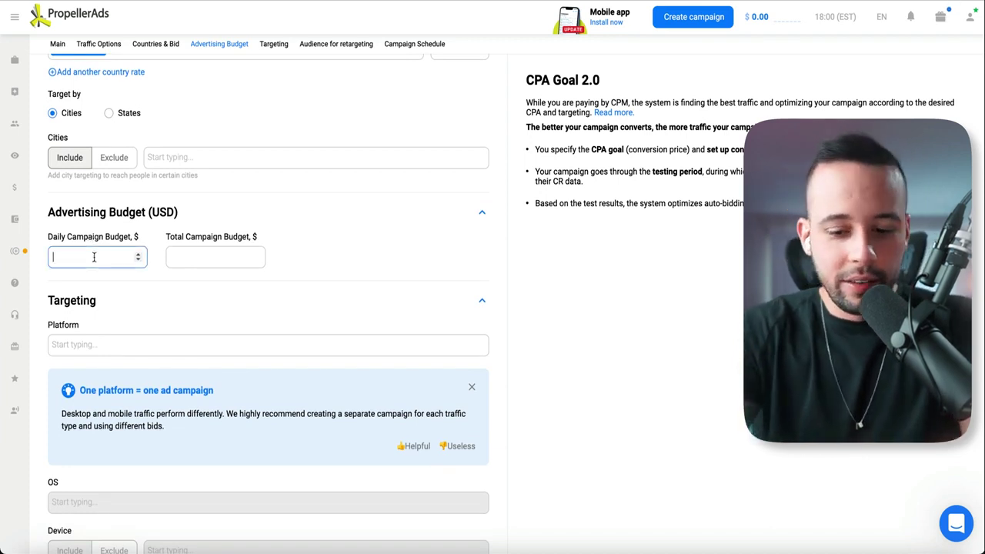
type("10")
key("BackSpace")
key("BackSpace")
type("30")
left_click(517, 271)
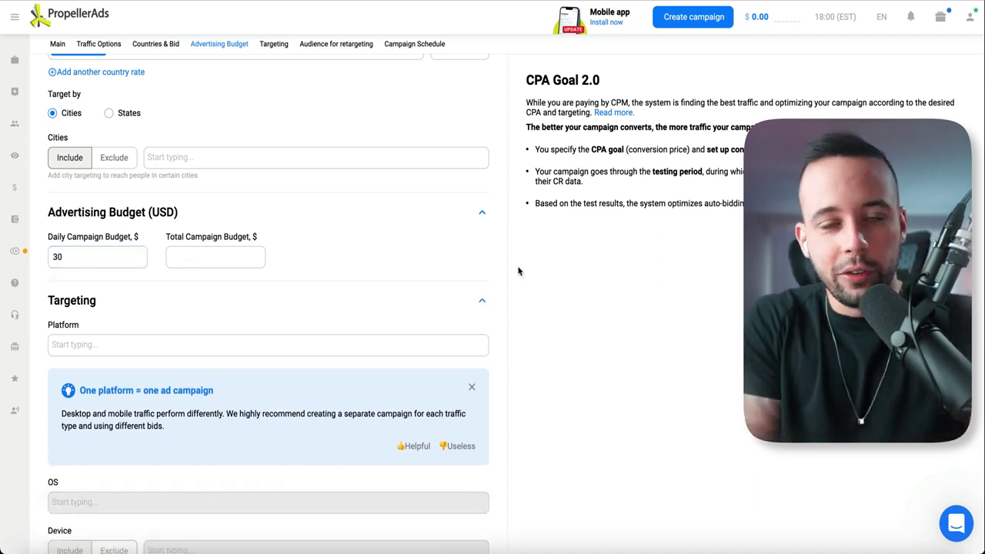
Collapse the Targeting section, accept the Quality Guidelines declaration and submit the campaign to start.
scroll(512, 268, "down", 2)
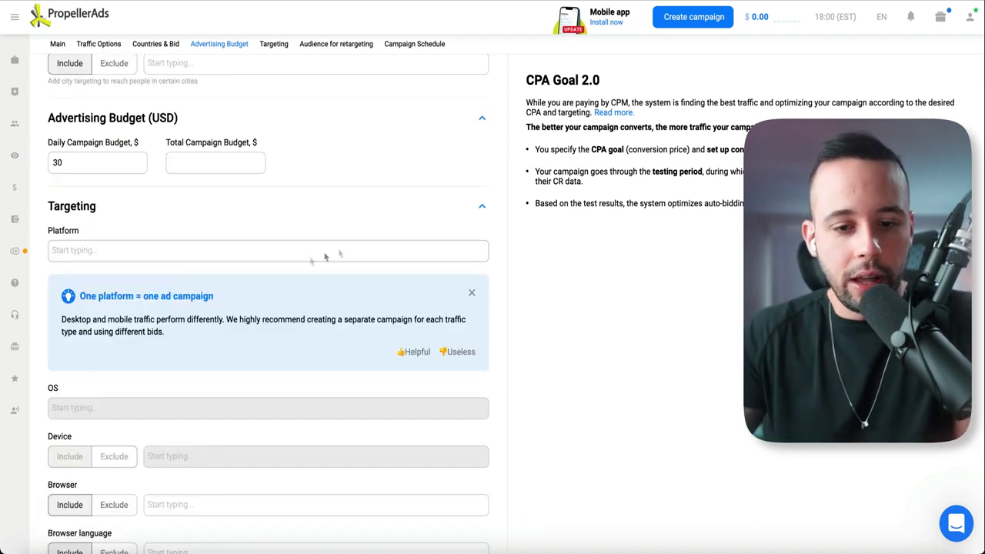
left_click(77, 206)
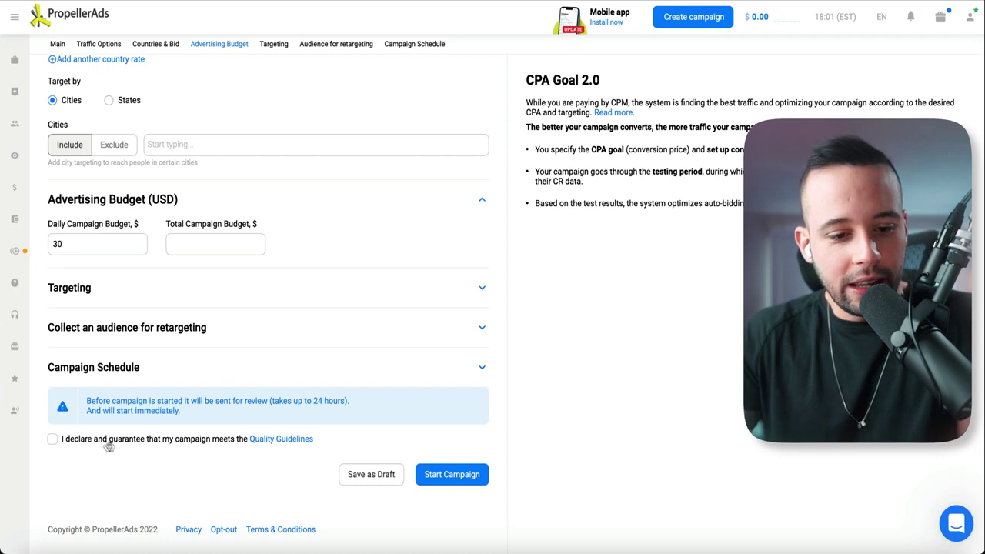
left_click(52, 438)
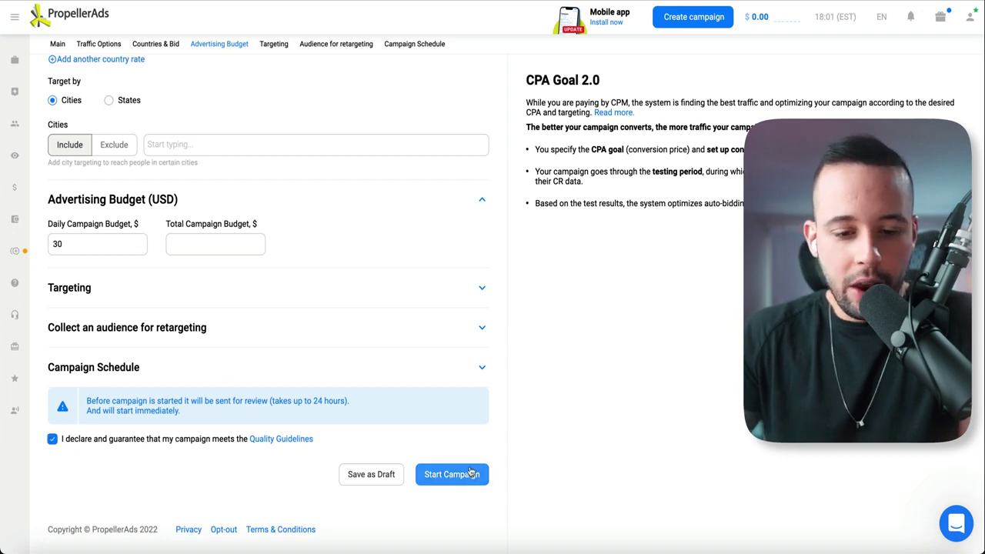
left_click(471, 474)
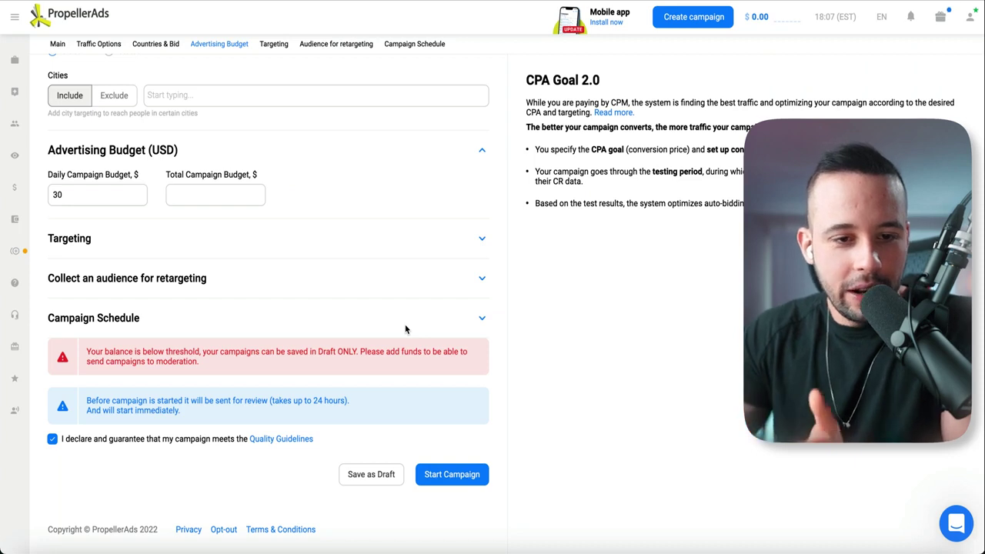
Check the click ID parameter in the Target URL, then switch to CPAGrip and copy the affiliate ID.
scroll(405, 329, "up", 6)
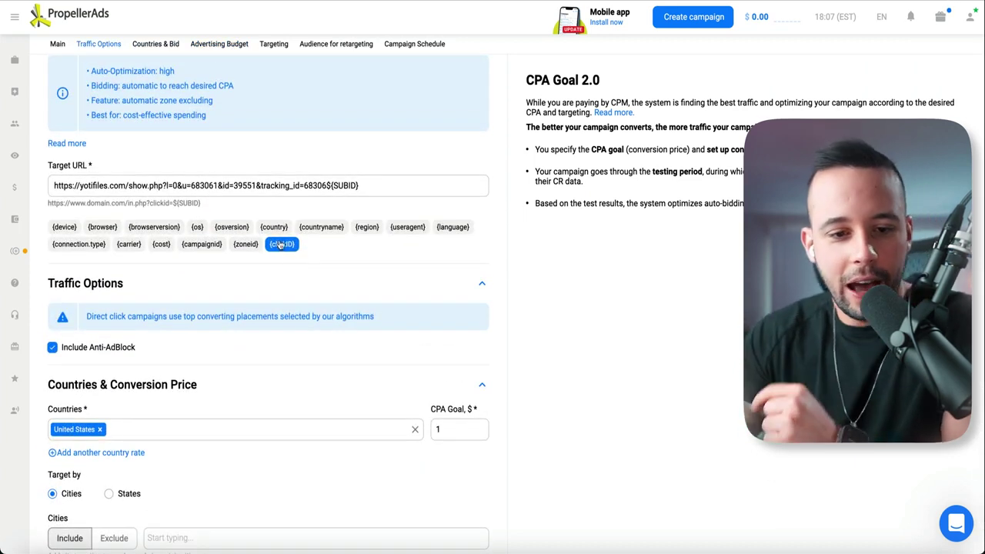
left_click_drag(330, 185, 383, 186)
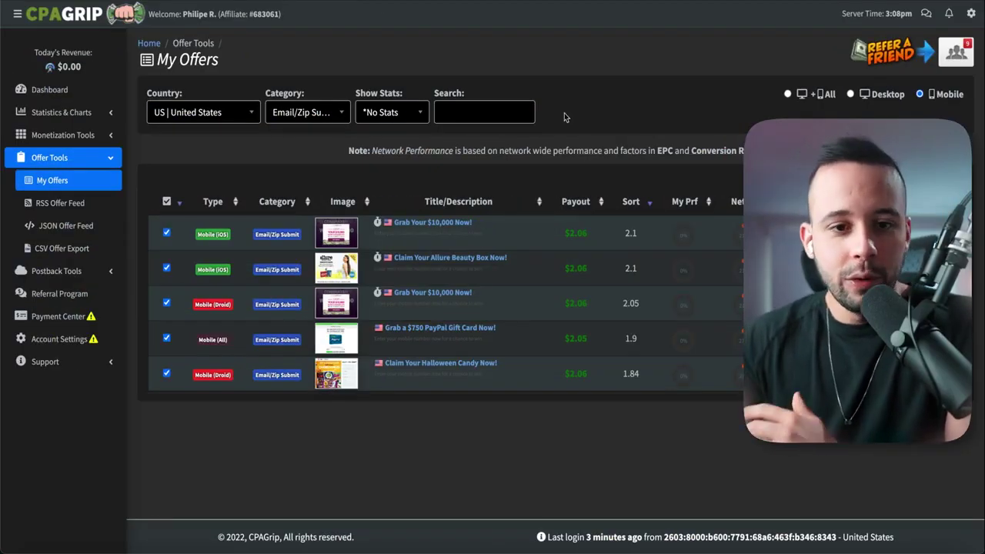
double_click(266, 14)
right_click(262, 17)
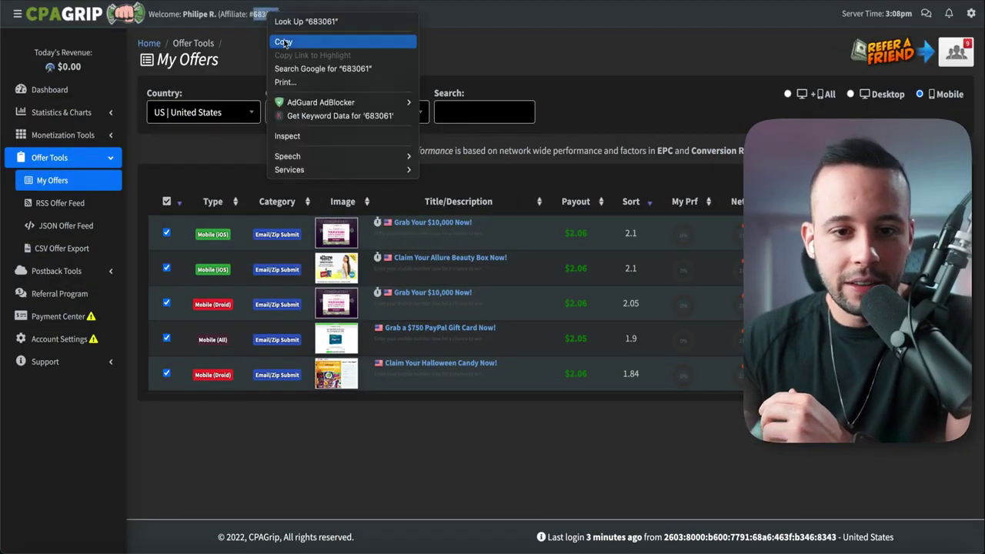
left_click(284, 42)
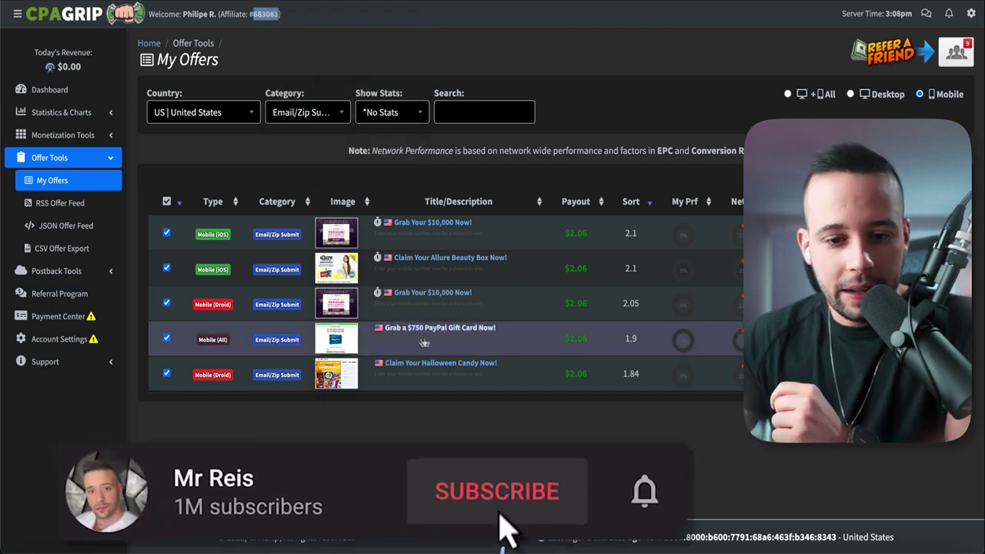
Open the "Grab a $750 PayPal Gift Card Now!" offer, append the affiliate ID after "tracking_id=" in its link and copy the completed link.
left_click(454, 332)
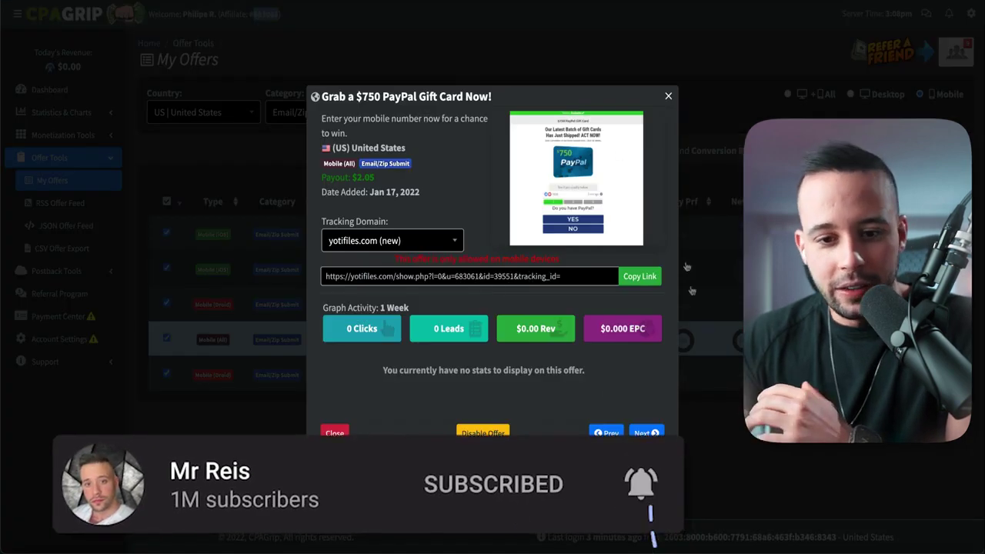
left_click_drag(325, 276, 573, 276)
left_click(589, 276)
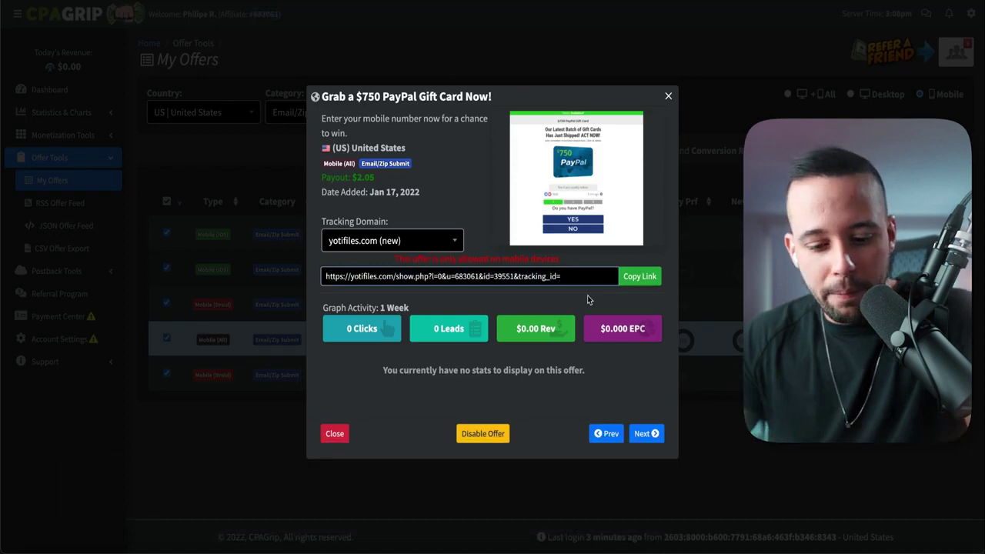
key("ctrl+v")
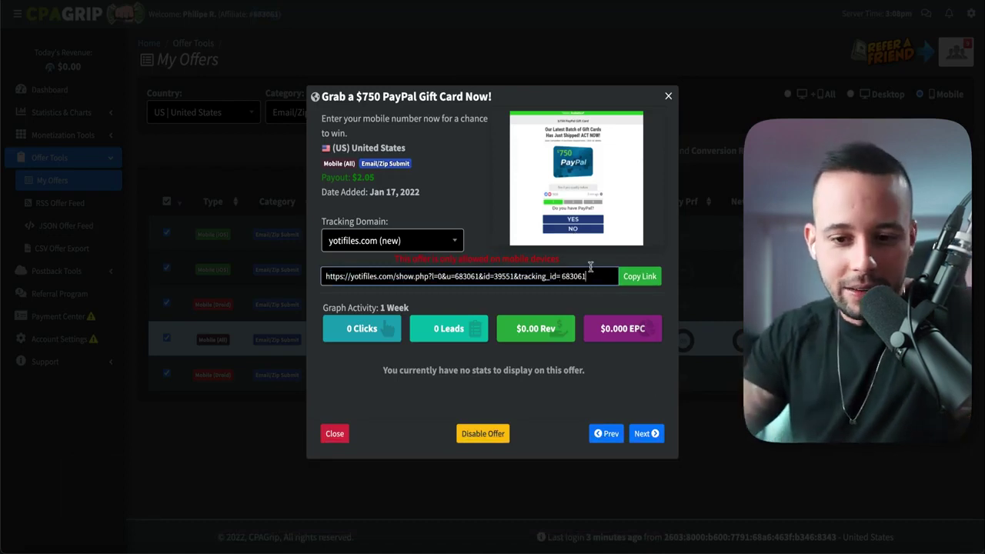
left_click_drag(599, 276, 318, 277)
right_click(352, 275)
left_click(369, 345)
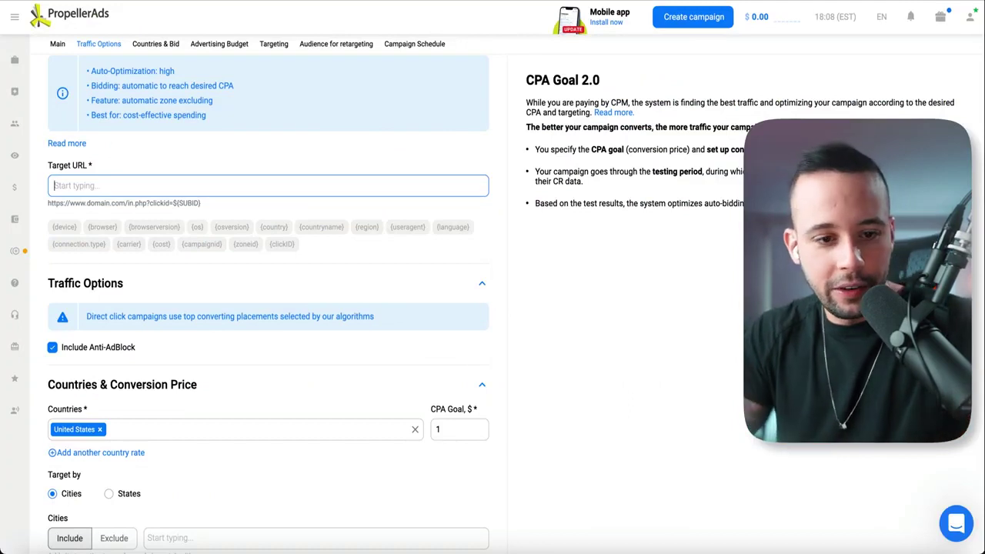
In PropellerAds, paste the completed offer link as the Target URL and append the {clickID} parameter to it.
key("ctrl+v")
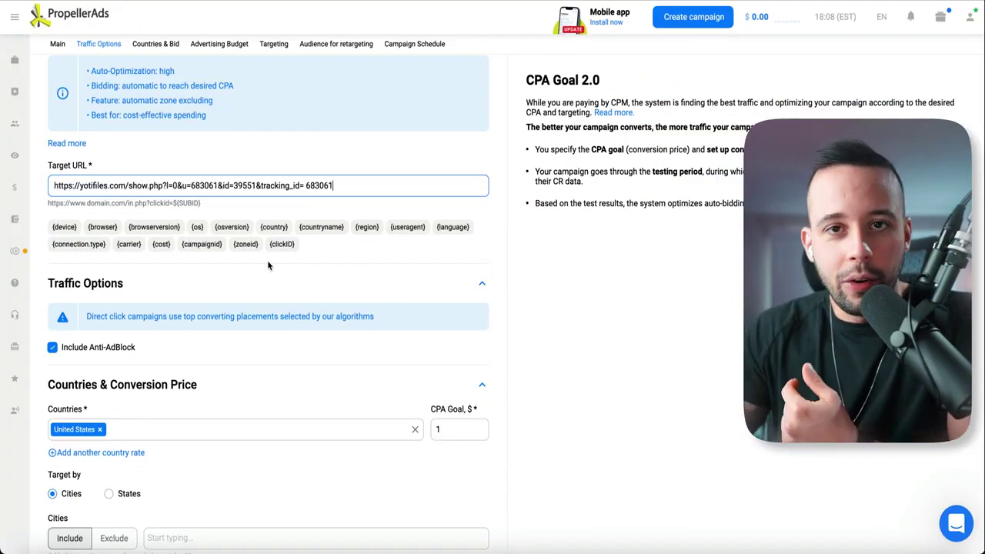
left_click(280, 245)
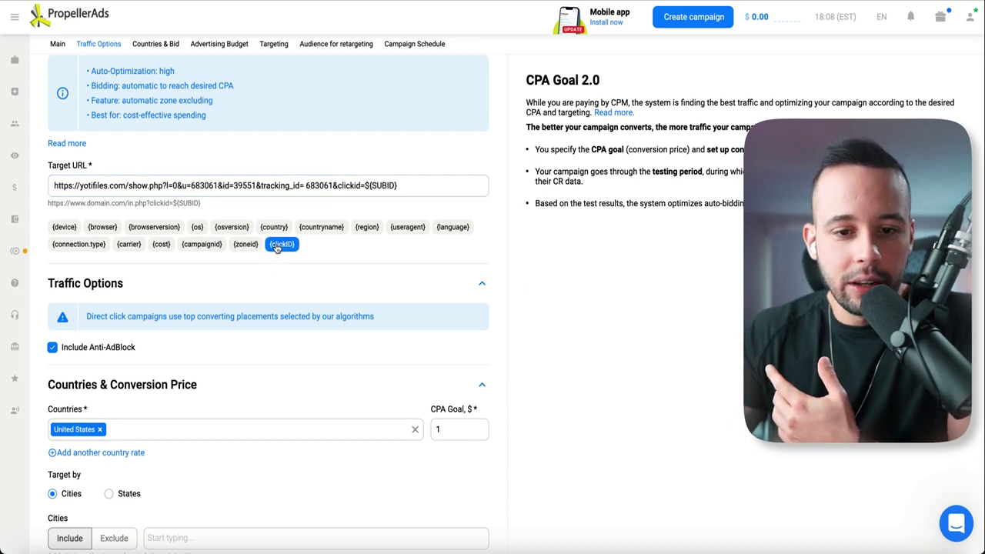
left_click_drag(325, 185, 408, 185)
left_click(408, 185)
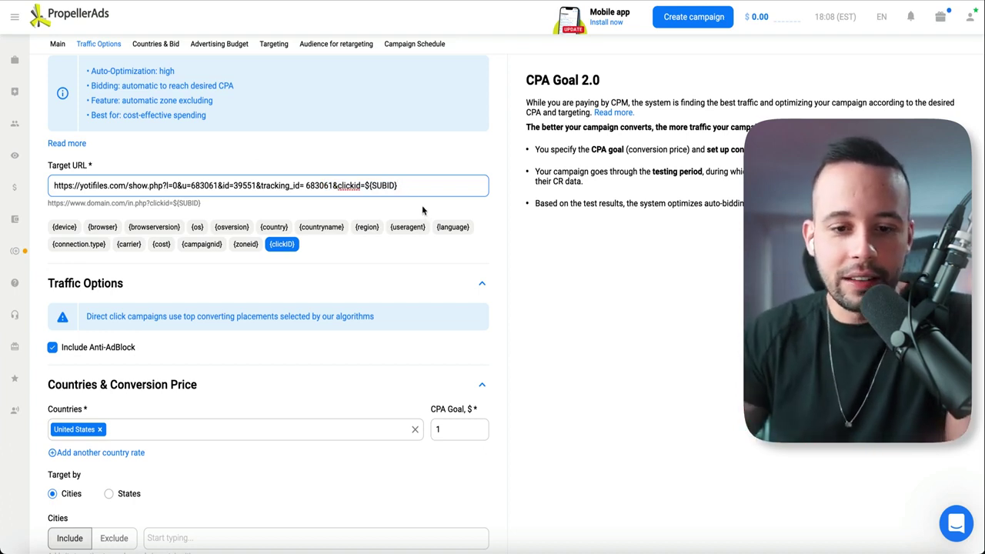
Try again to start the campaign with the click ID parameter in its Target URL.
scroll(270, 239, "down", 6)
left_click_drag(86, 352, 202, 352)
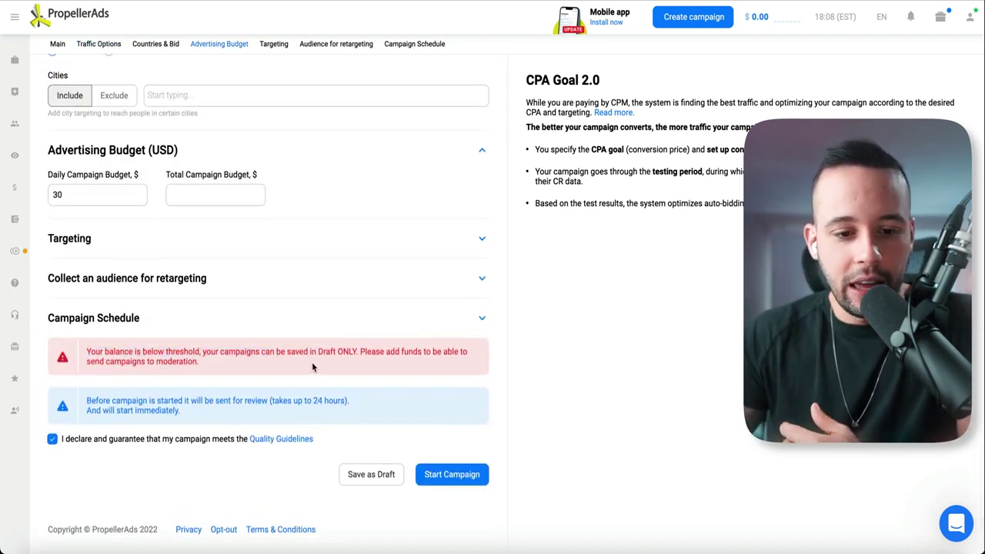
left_click(453, 477)
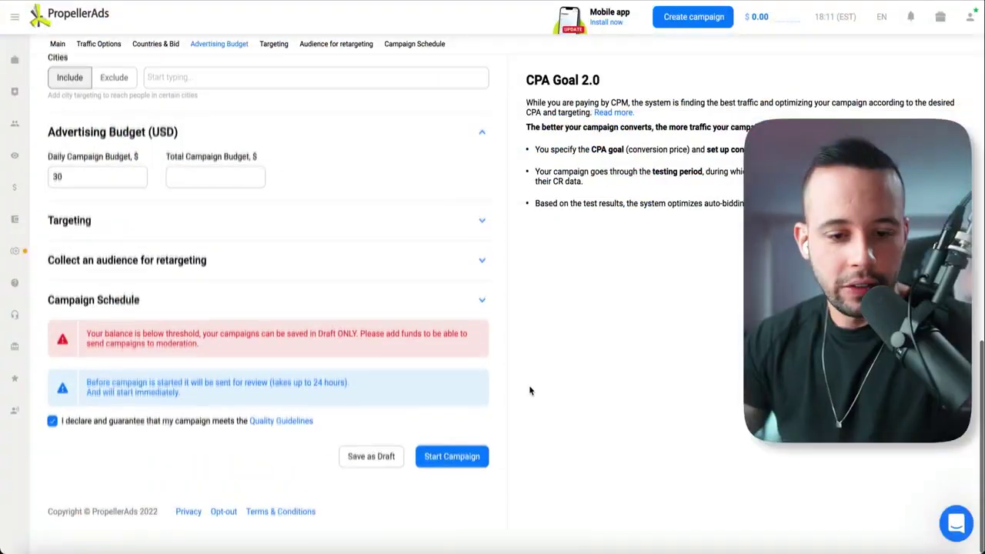
left_click(452, 475)
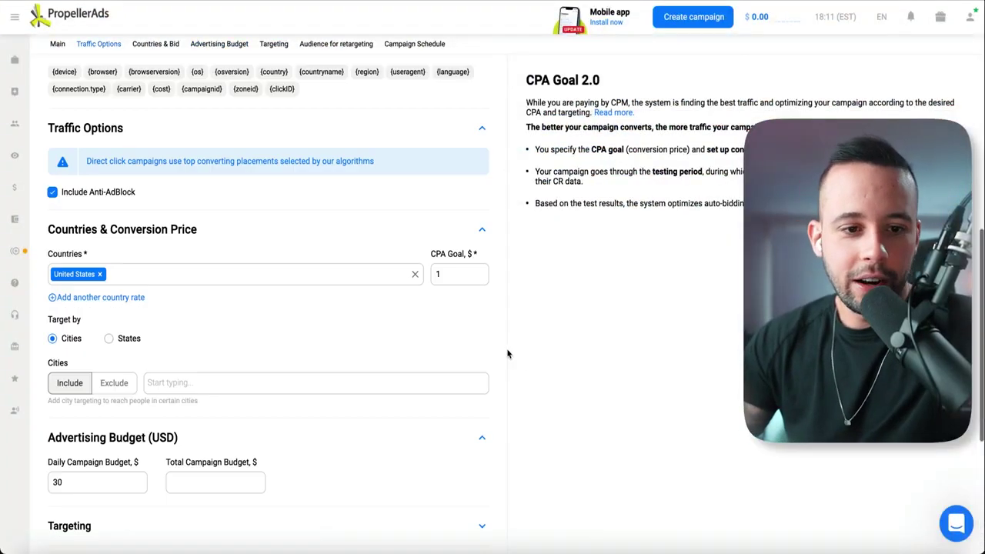
Review the balance notice and the campaign's name, ad format, traffic type, pricing model and Target URL.
scroll(418, 260, "up", 1)
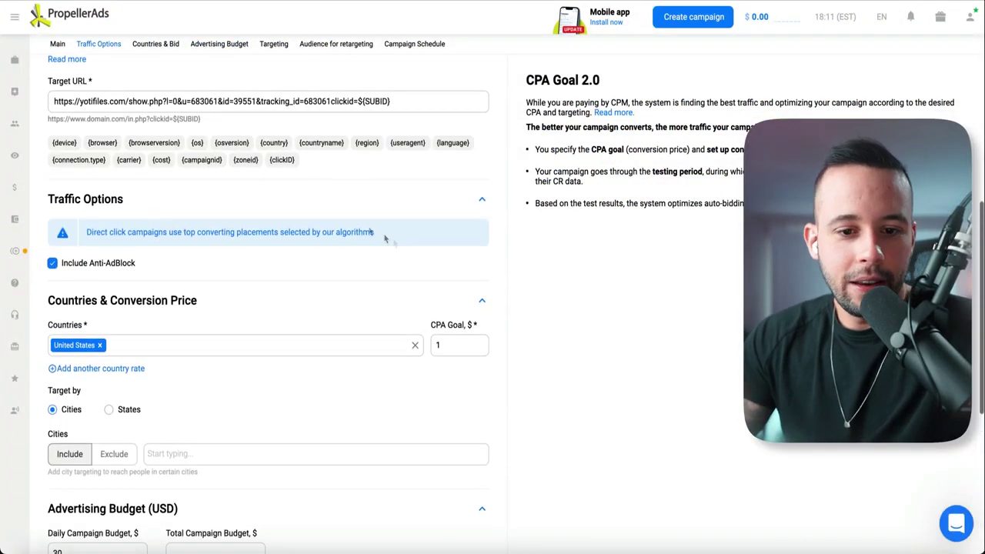
scroll(424, 185, "down", 5)
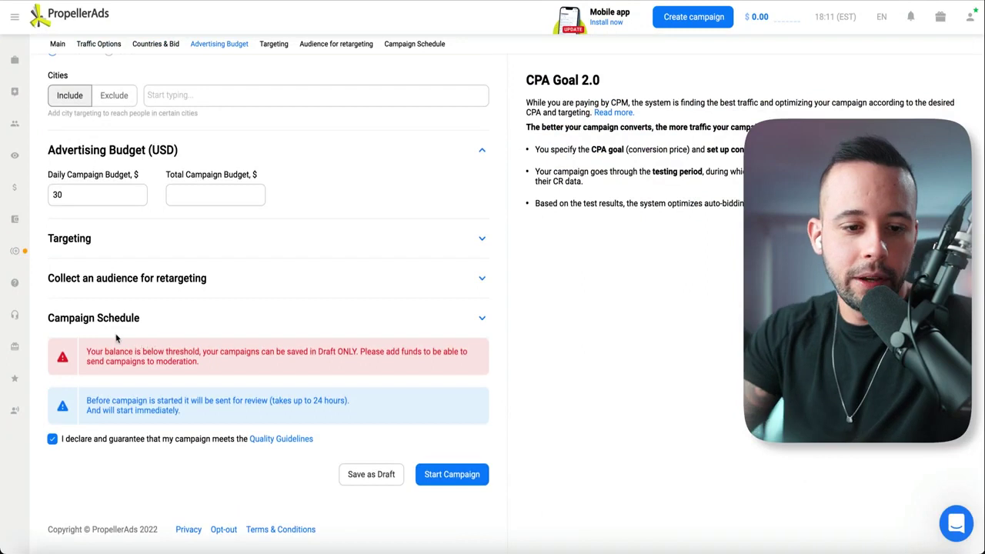
left_click_drag(85, 350, 324, 364)
left_click(324, 364)
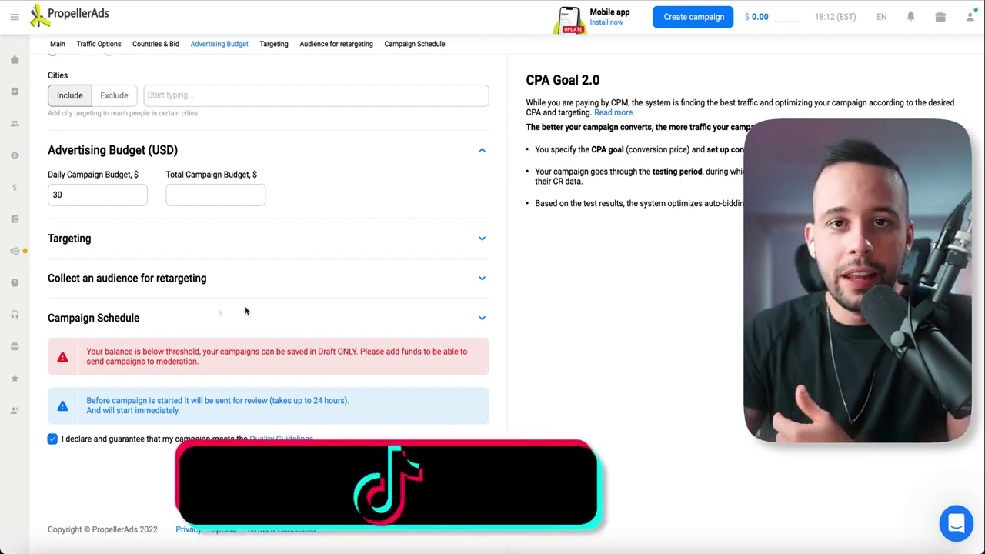
scroll(346, 315, "up", 3)
scroll(349, 317, "up", 3)
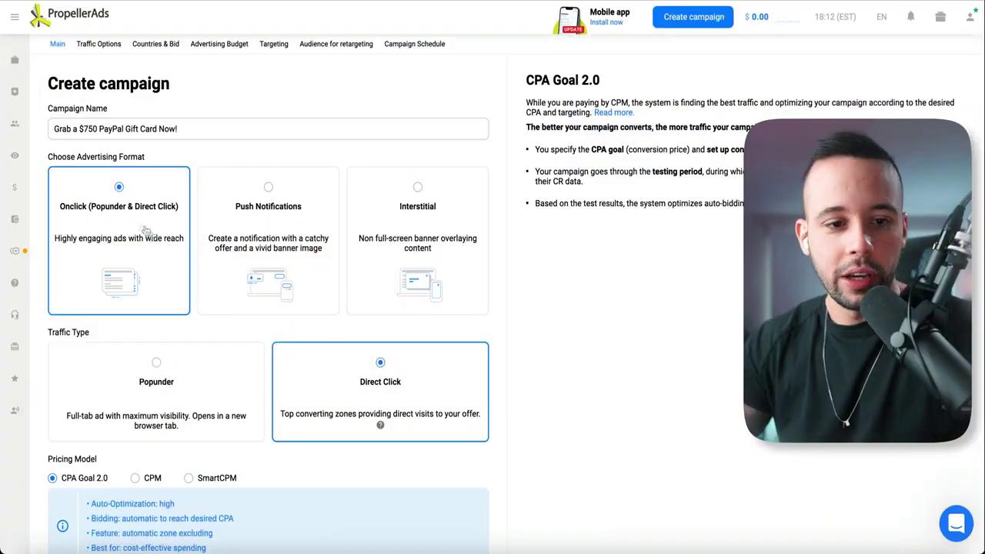
scroll(192, 98, "down", 1)
scroll(385, 274, "down", 3)
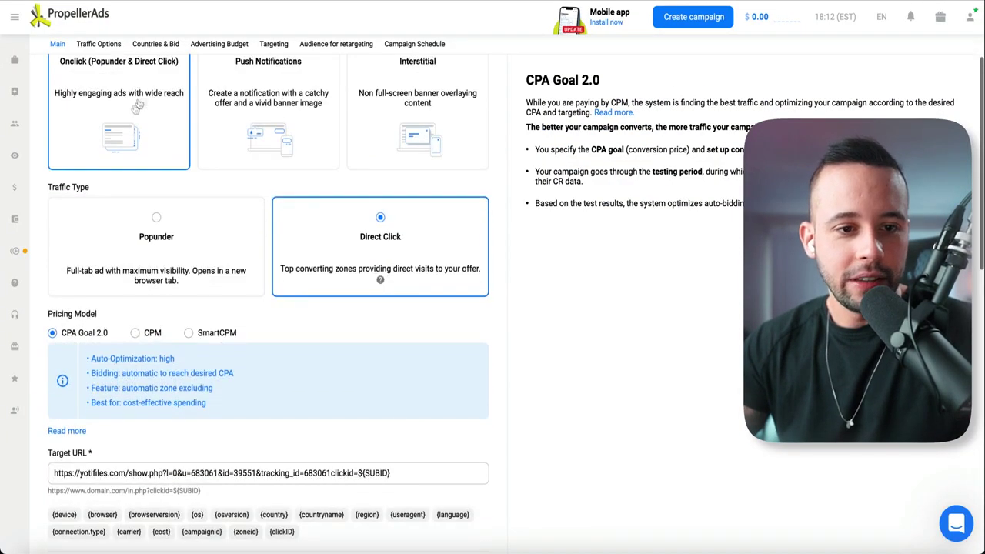
scroll(385, 275, "down", 1)
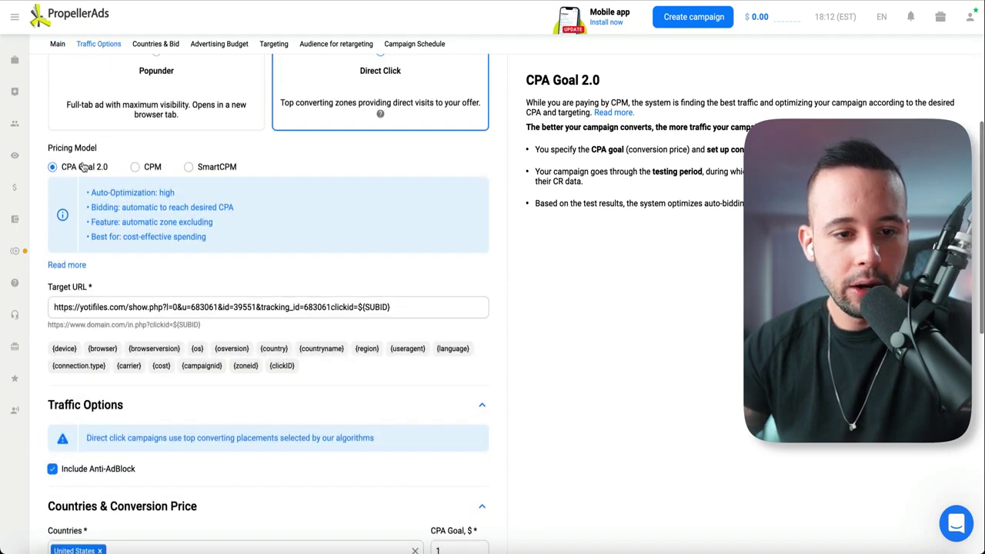
scroll(84, 168, "down", 1)
left_click_drag(392, 218, 56, 219)
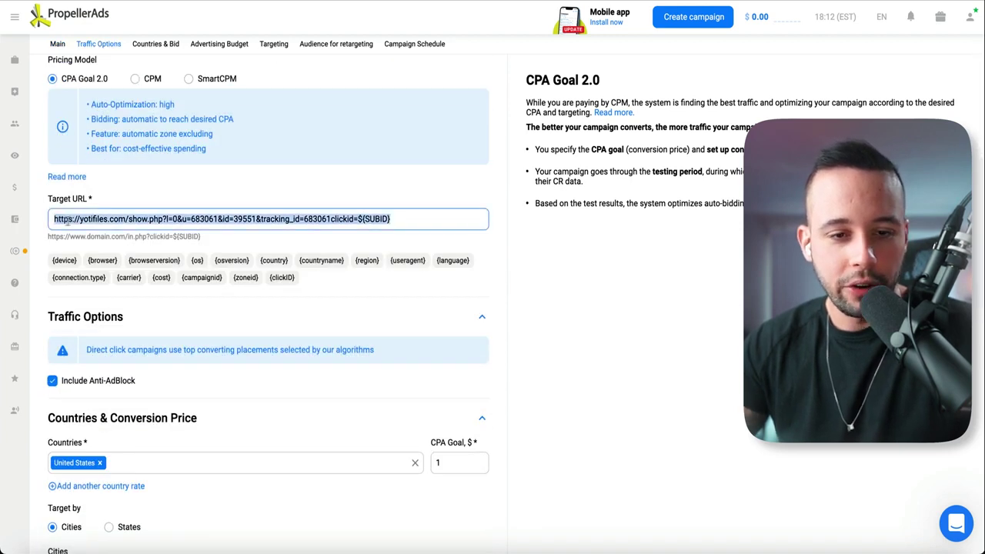
scroll(416, 196, "down", 1)
left_click(416, 195)
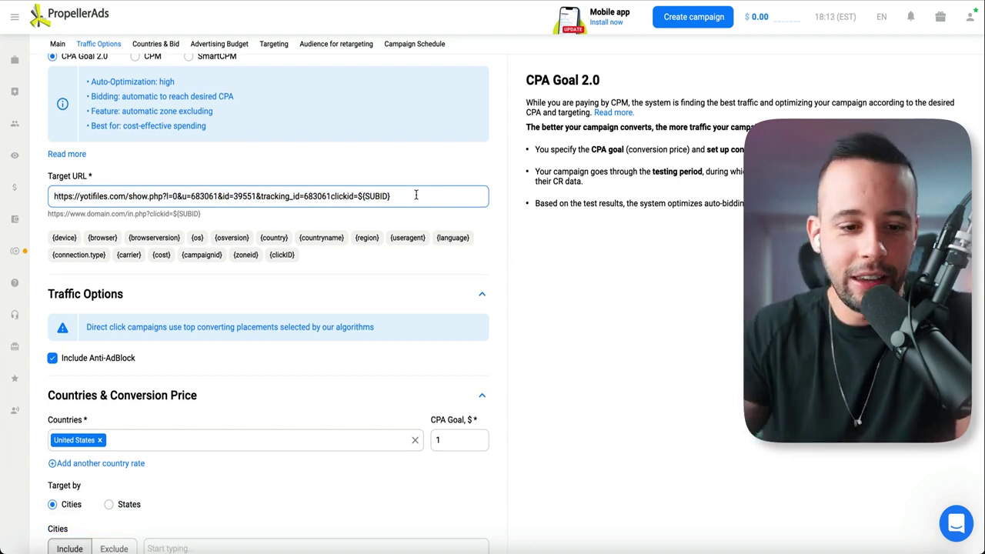
Open the Add Funds page for the advertising account's balance.
scroll(415, 196, "down", 3)
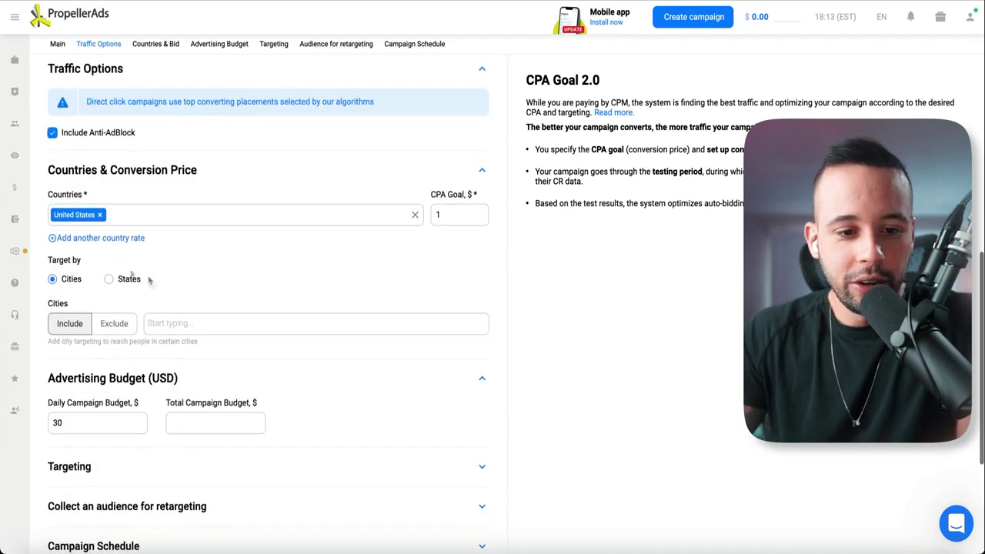
scroll(99, 264, "down", 3)
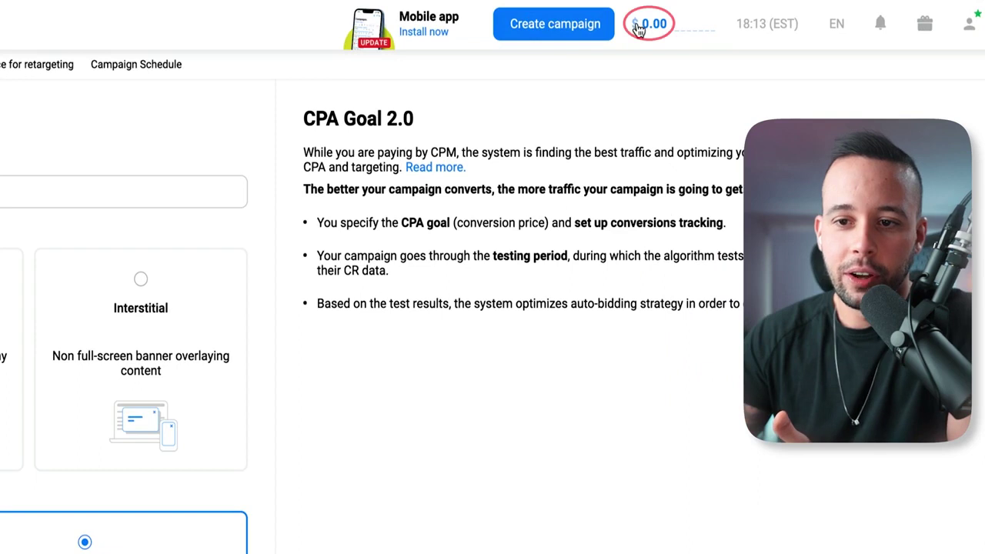
left_click(638, 25)
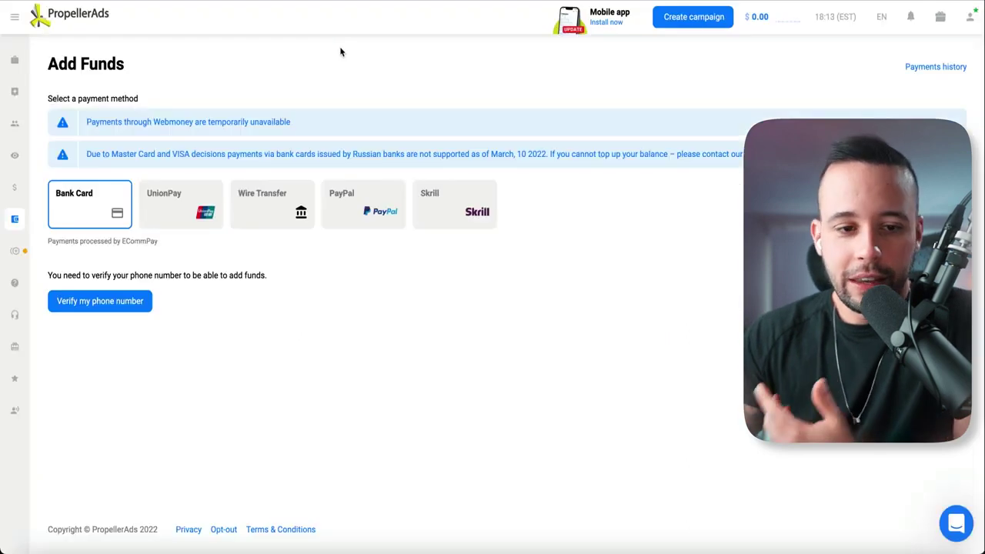